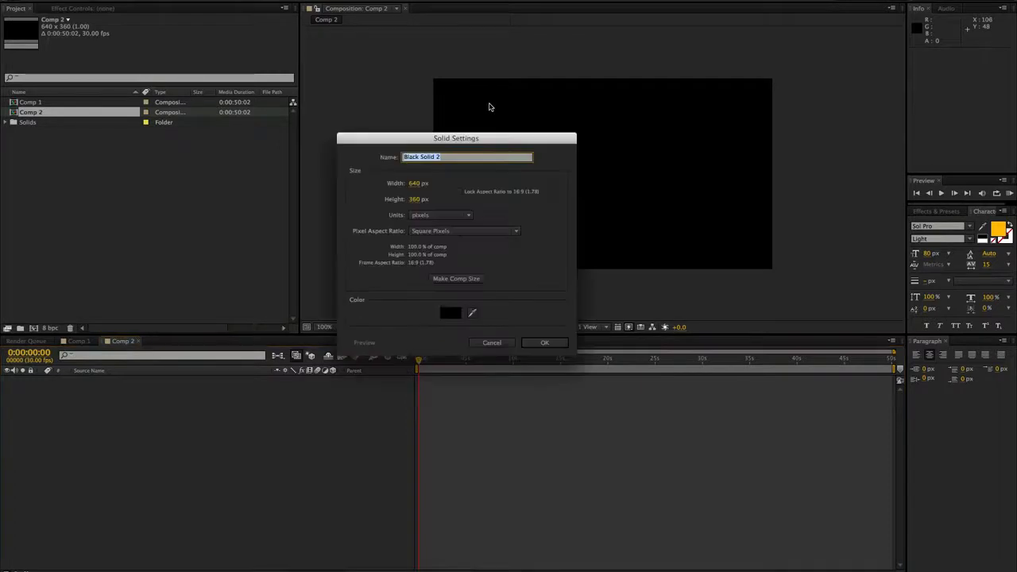
Create a 640 × 360 px black solid and apply the Plexus effect with a Paths geometry object
key("Return")
left_click(223, 1)
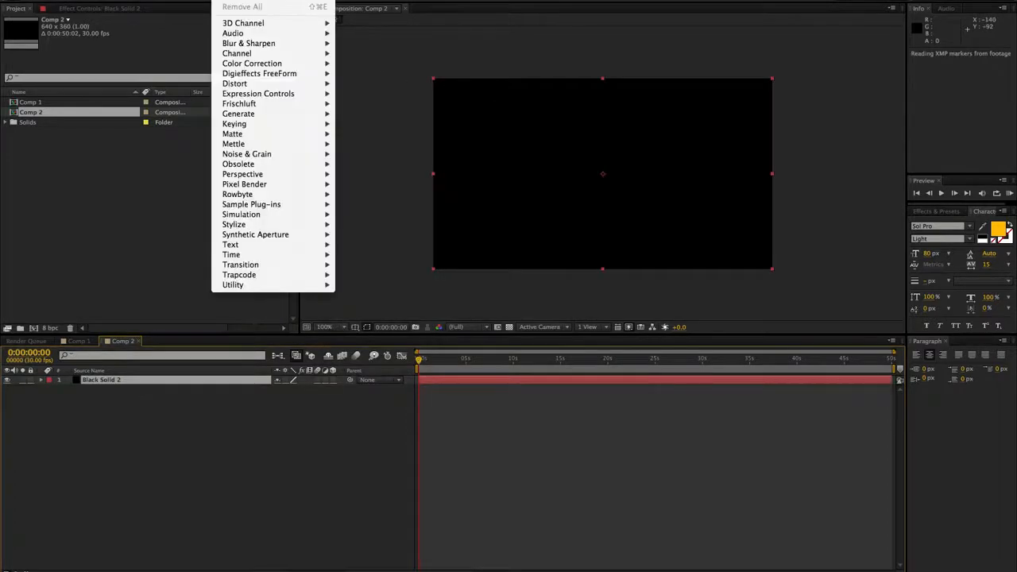
left_click(233, 9)
left_click(191, 37)
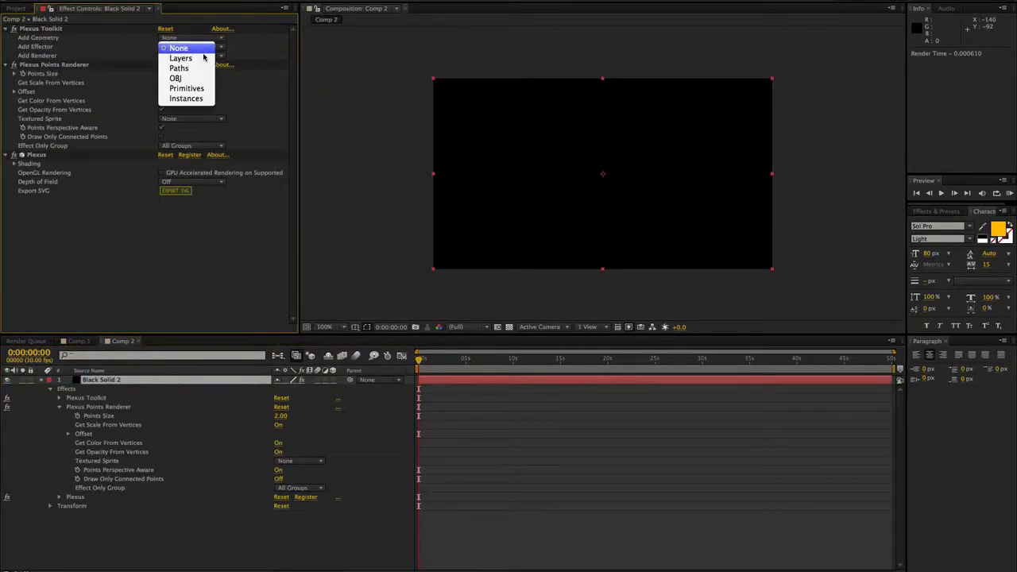
left_click(171, 67)
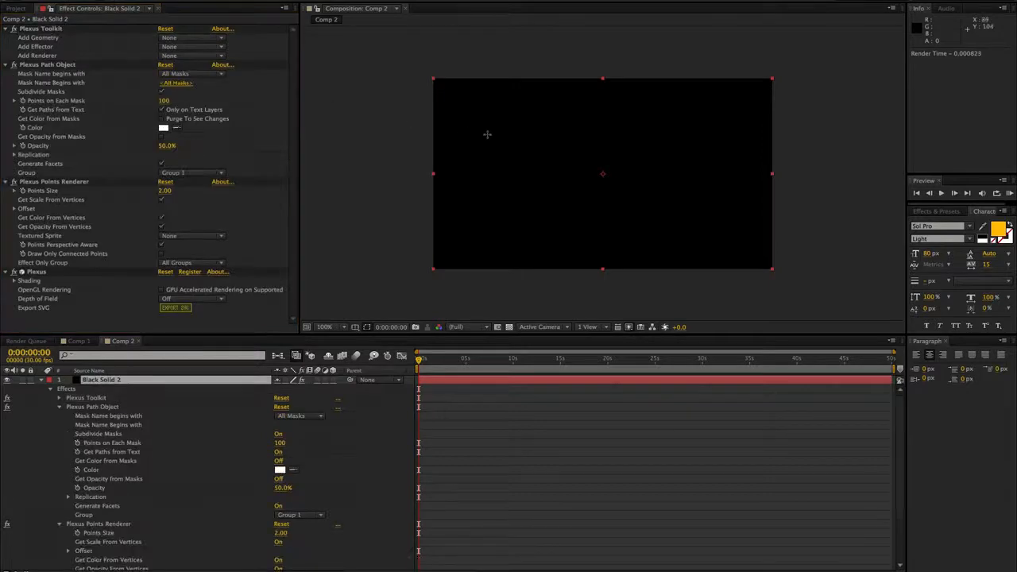
Draw a wide rectangular mask across the solid's middle and replicate its path with 20 total copies
left_click_drag(471, 122, 605, 175)
left_click_drag(673, 201, 742, 224)
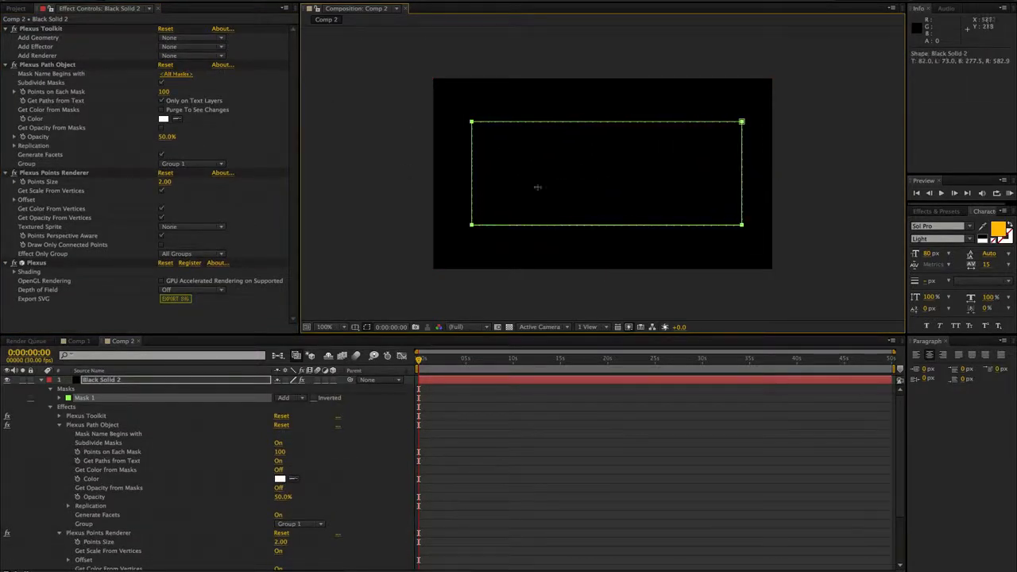
left_click(15, 146)
left_click_drag(161, 158, 169, 155)
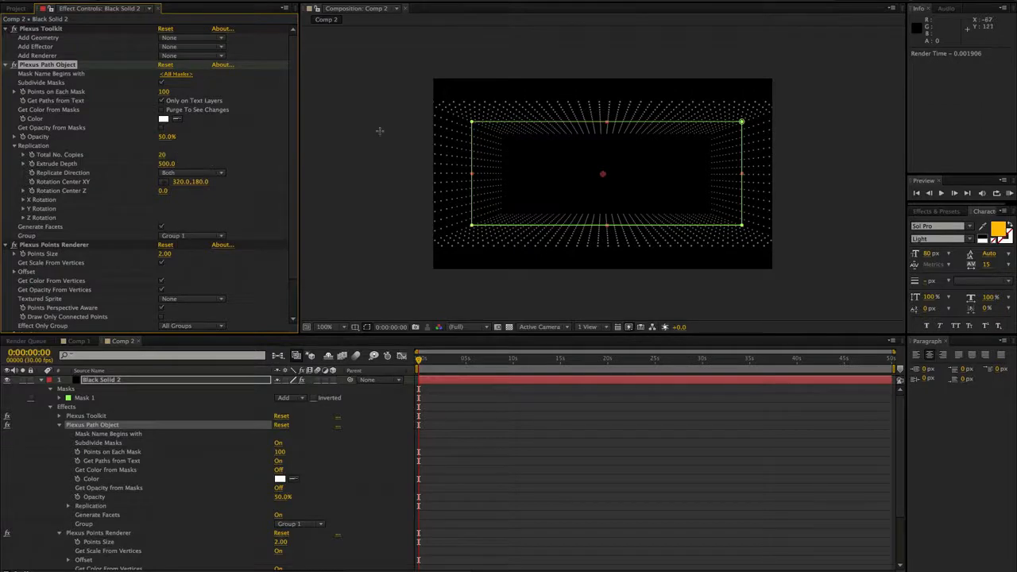
Add a two-node camera with an 80 mm focal length and orbit it to an angled view of the point box
left_click(198, 0)
mouse_move(208, 0)
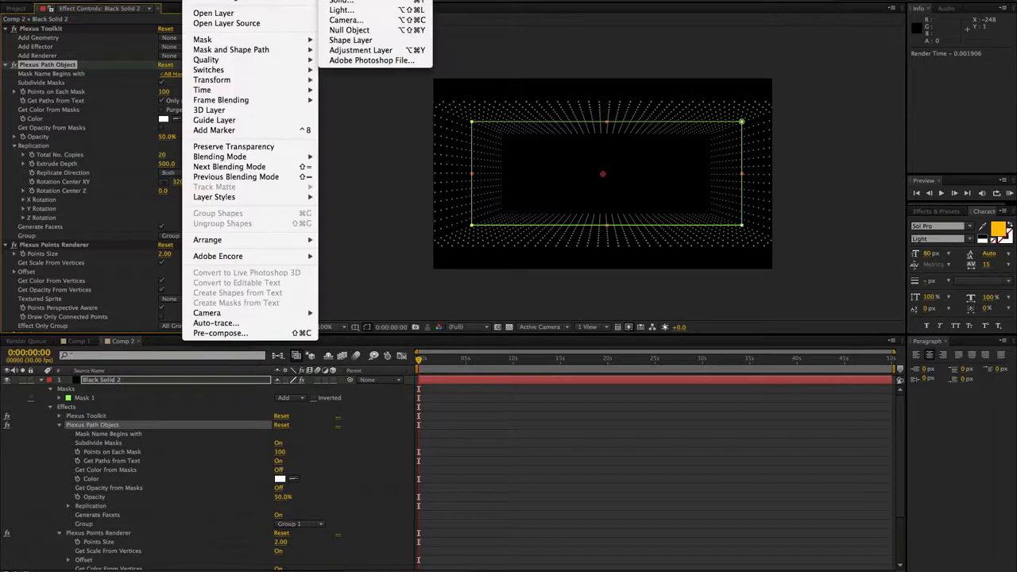
left_click(346, 20)
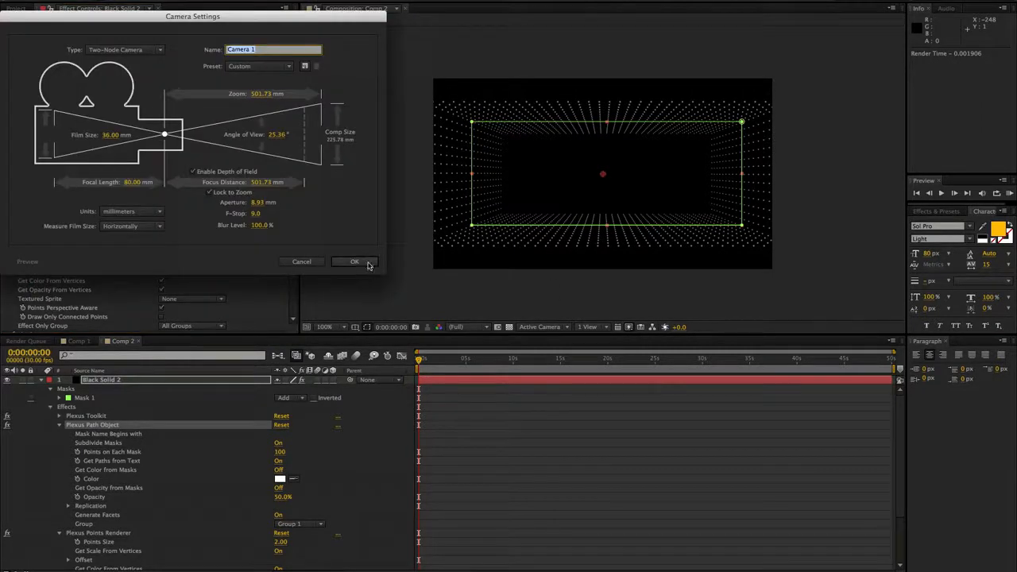
left_click(355, 263)
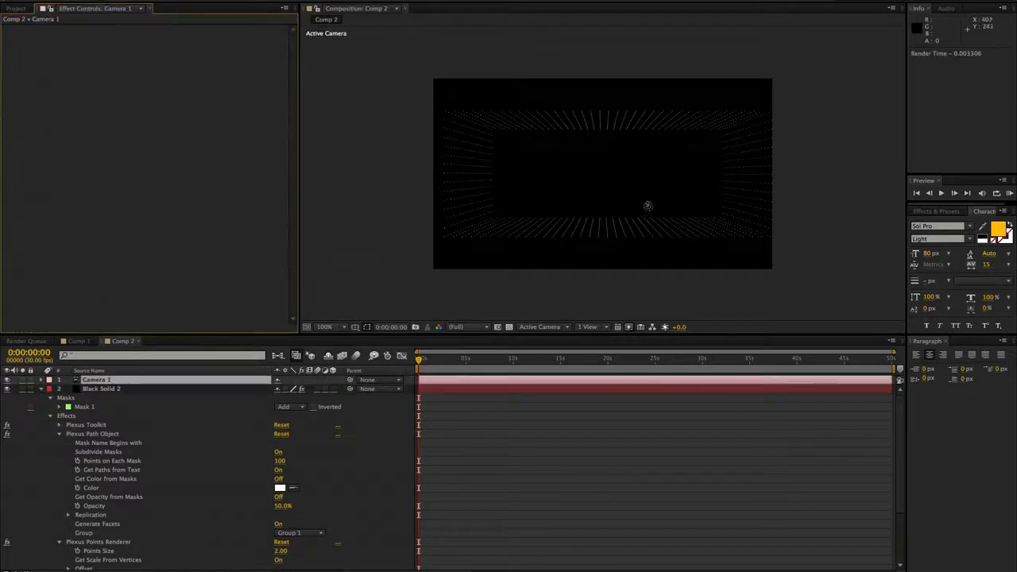
left_click_drag(647, 206, 578, 232)
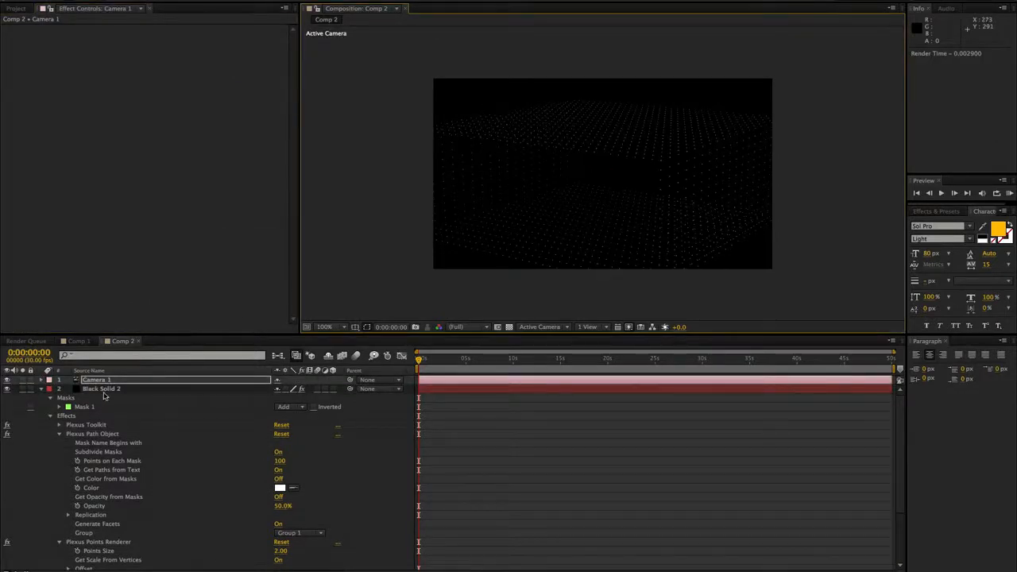
Set the Plexus Points Renderer's points size on the black solid to 11
key("ctrl+Down")
scroll(200, 245, "down", 3)
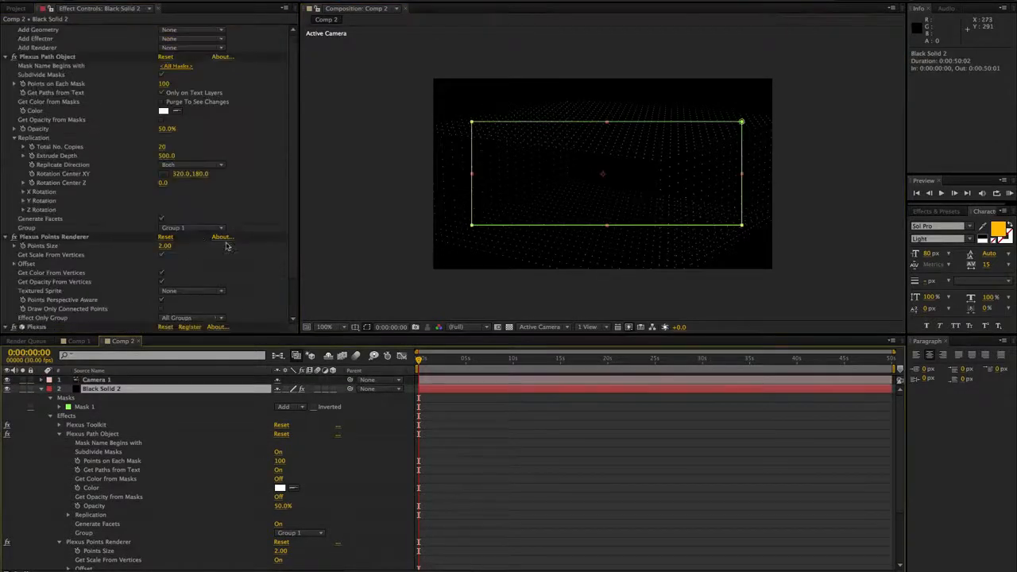
left_click_drag(167, 215, 216, 212)
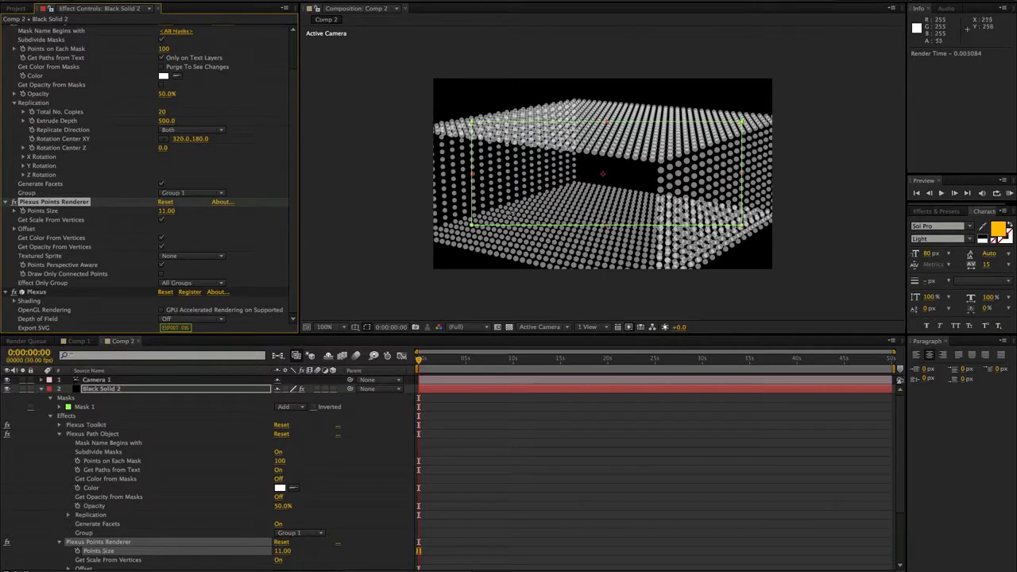
Add a Spherical Field effector to the Plexus effect on the black solid
scroll(299, 117, "up", 2)
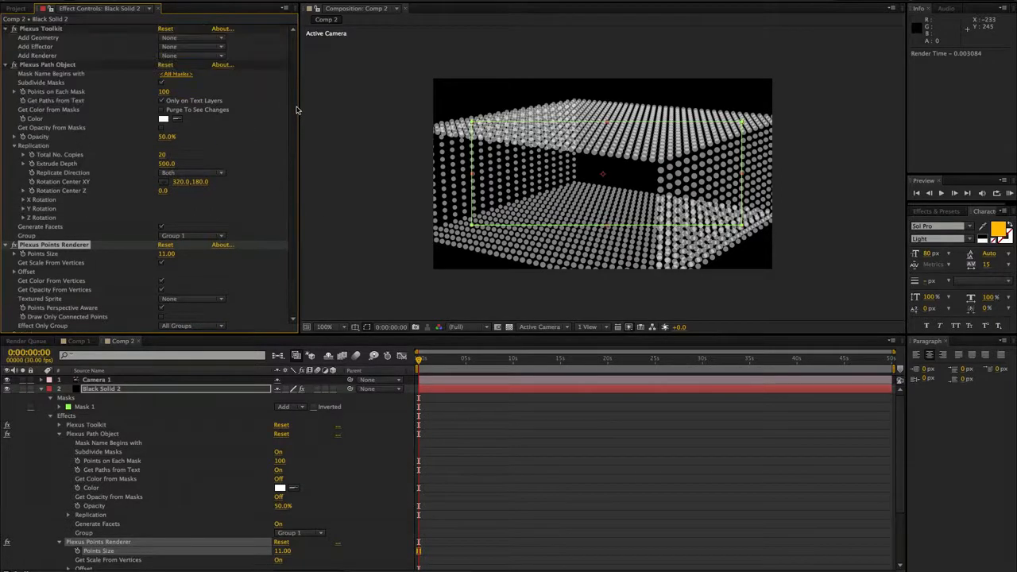
left_click(217, 49)
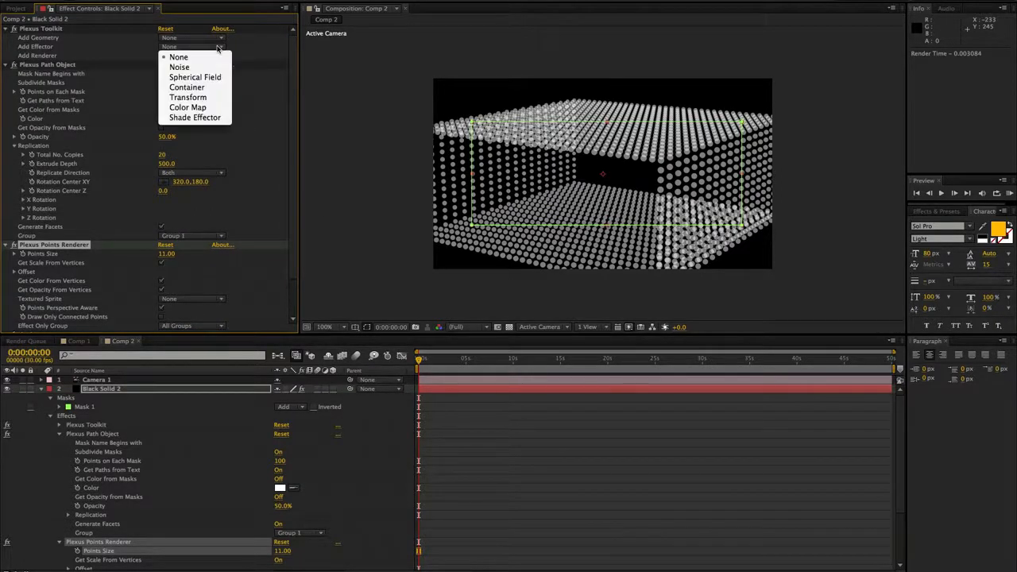
left_click(220, 76)
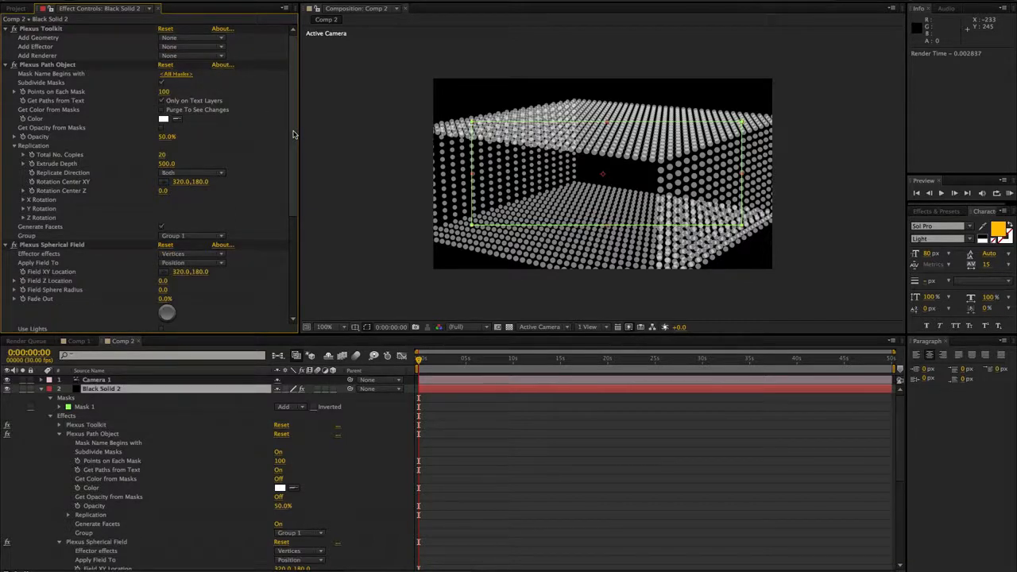
Set the spherical field's sphere radius to 247 and its XY location to 320, 94
left_click_drag(292, 134, 303, 173)
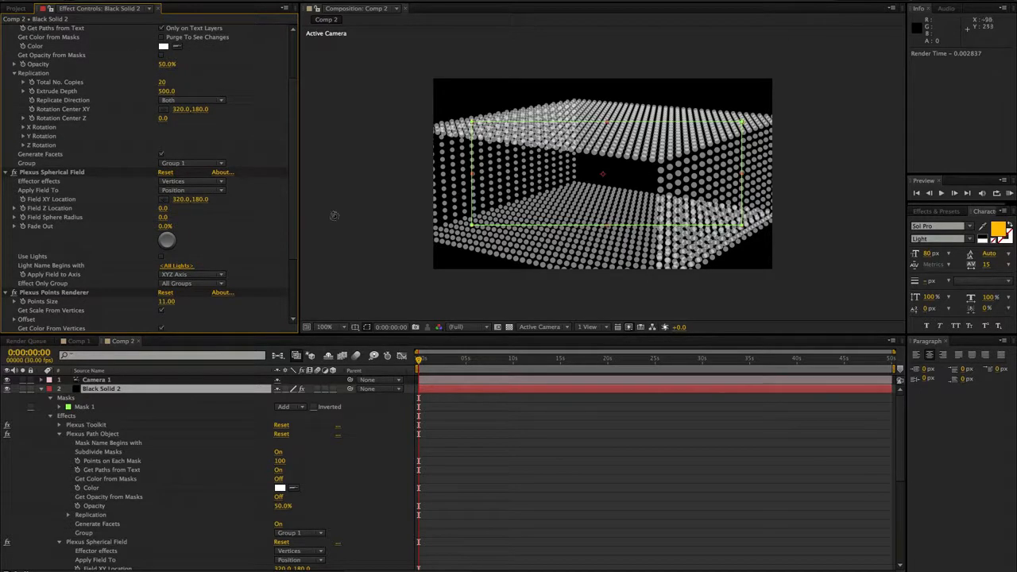
left_click_drag(294, 224, 292, 248)
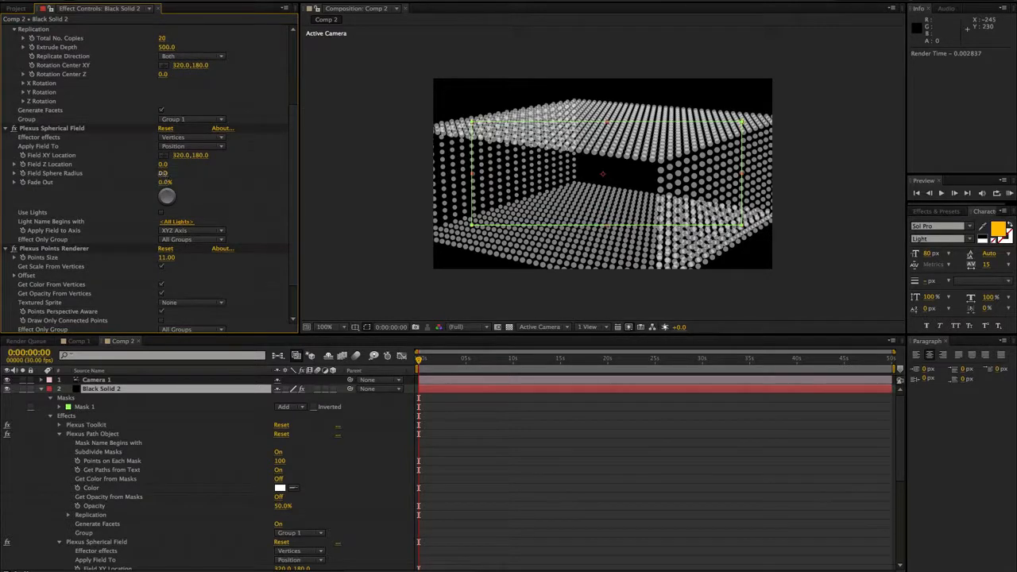
left_click(166, 172)
left_click_drag(180, 172, 293, 173)
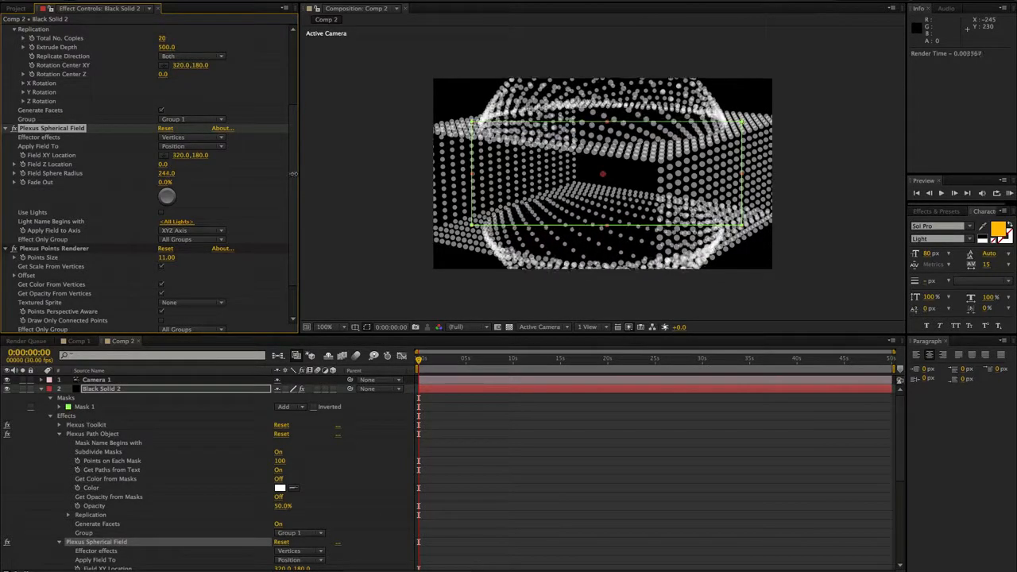
left_click_drag(198, 156, 152, 157)
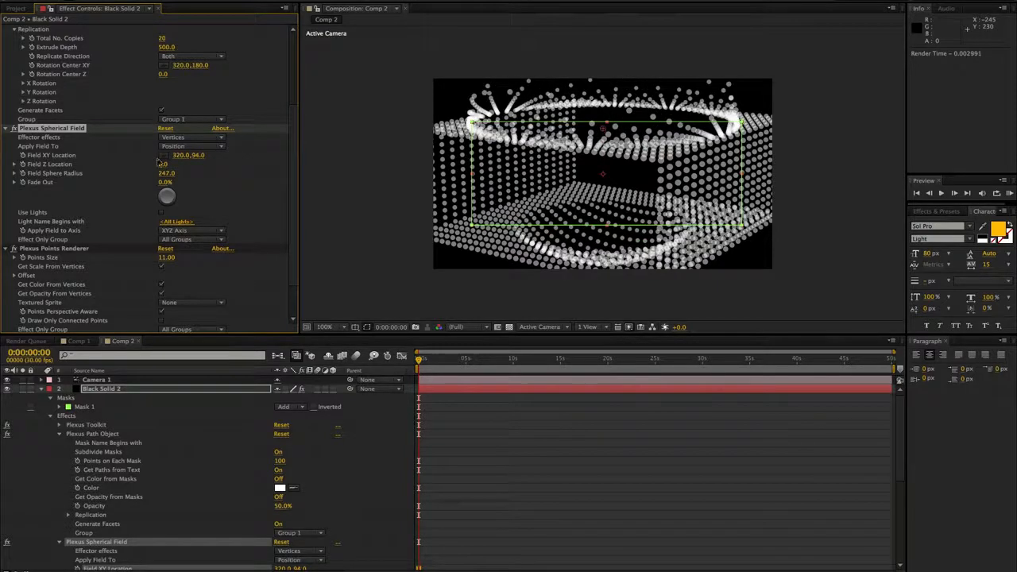
Set the Plexus Path Object's total number of replicated copies to 10
left_click_drag(294, 166, 295, 98)
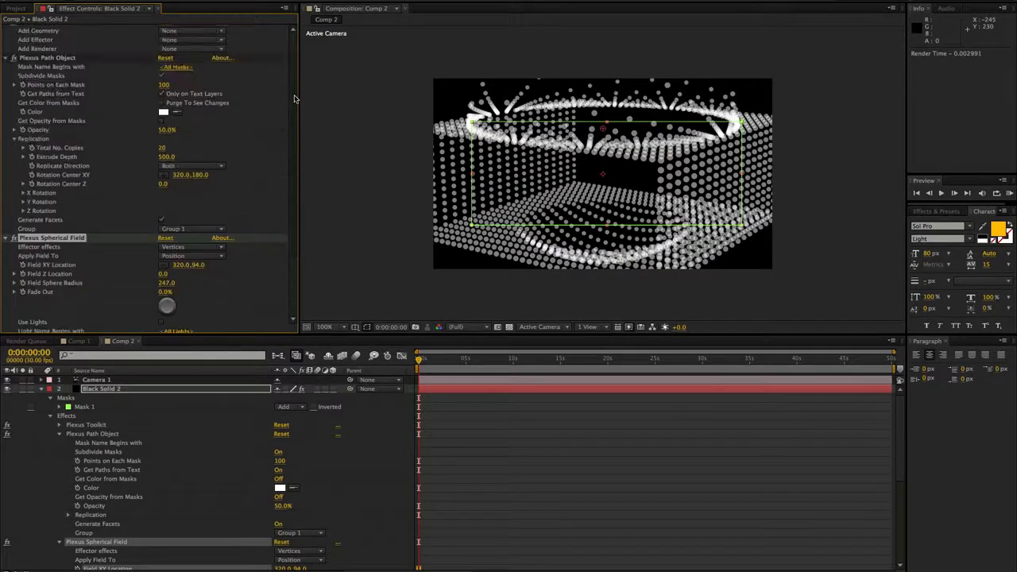
scroll(182, 104, "up", 1)
left_click(162, 155)
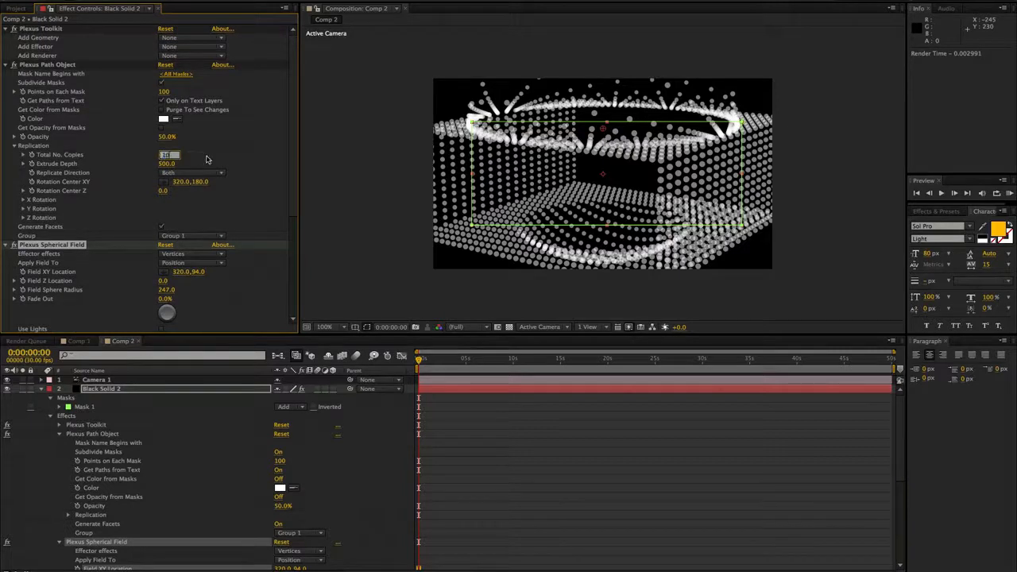
type("10")
key("Return")
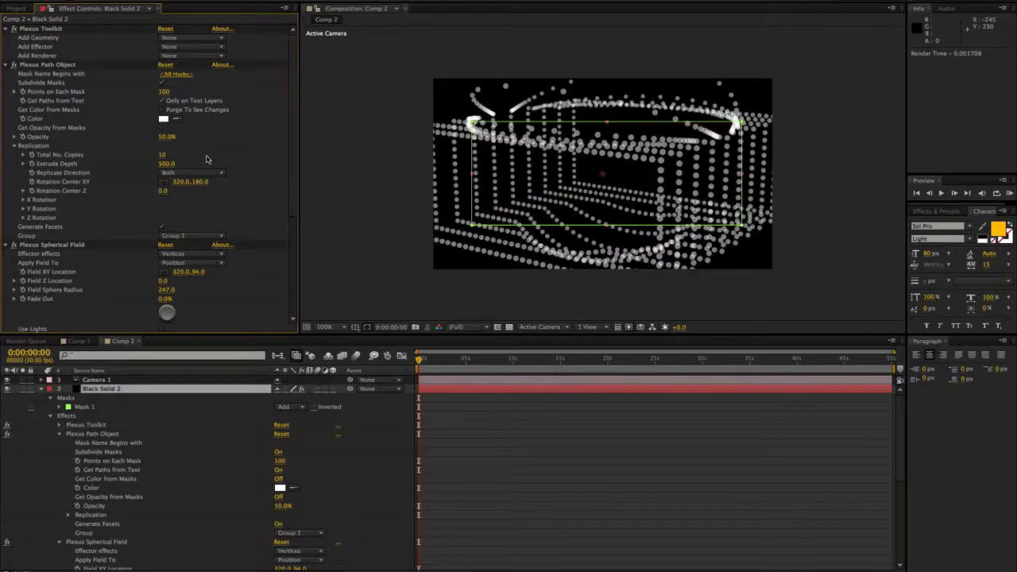
Move the spherical field down to XY location 320, 208, followed by 363, 146, to try different positions
scroll(294, 206, "down", 5)
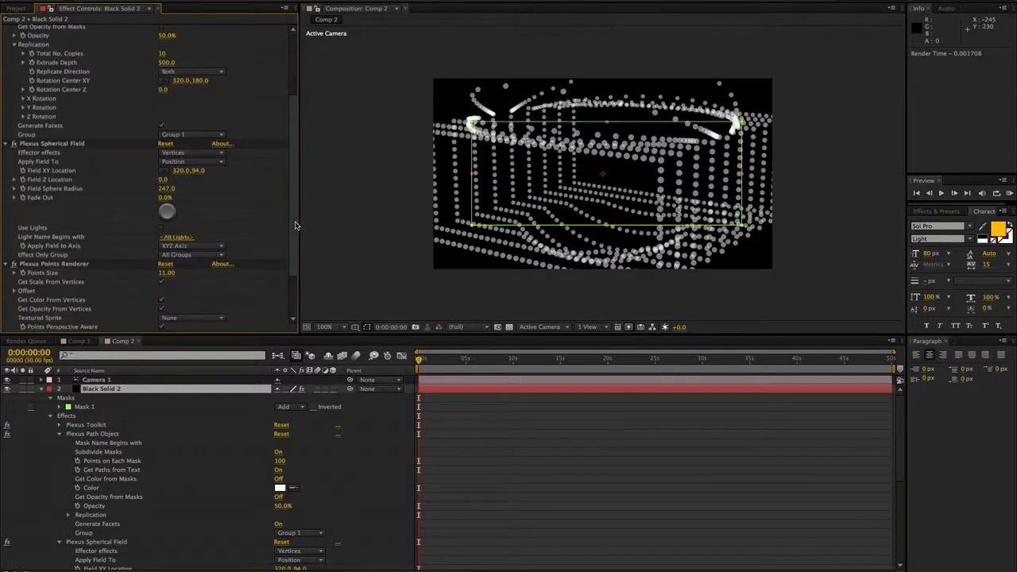
scroll(197, 219, "down", 1)
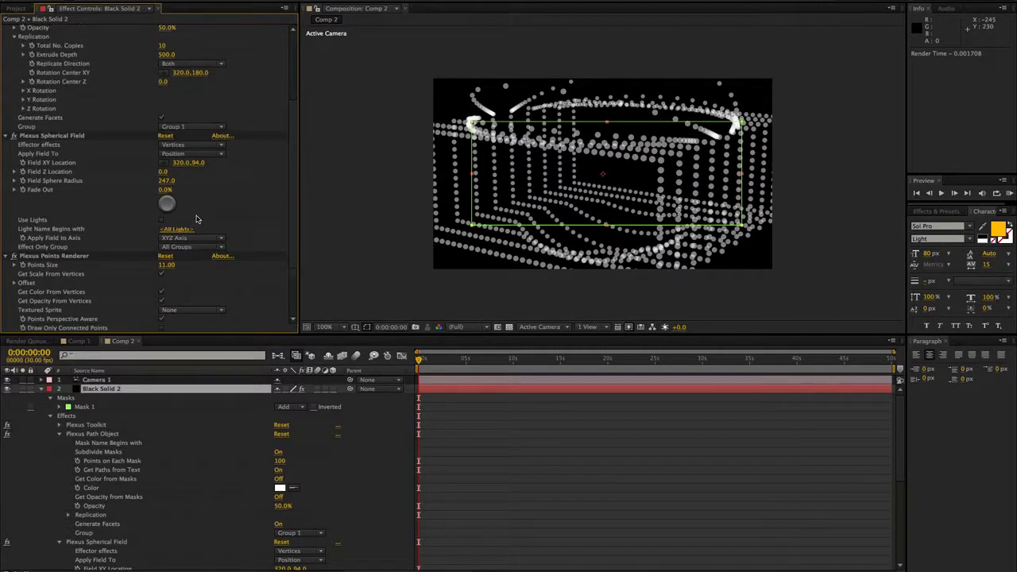
scroll(215, 213, "down", 3)
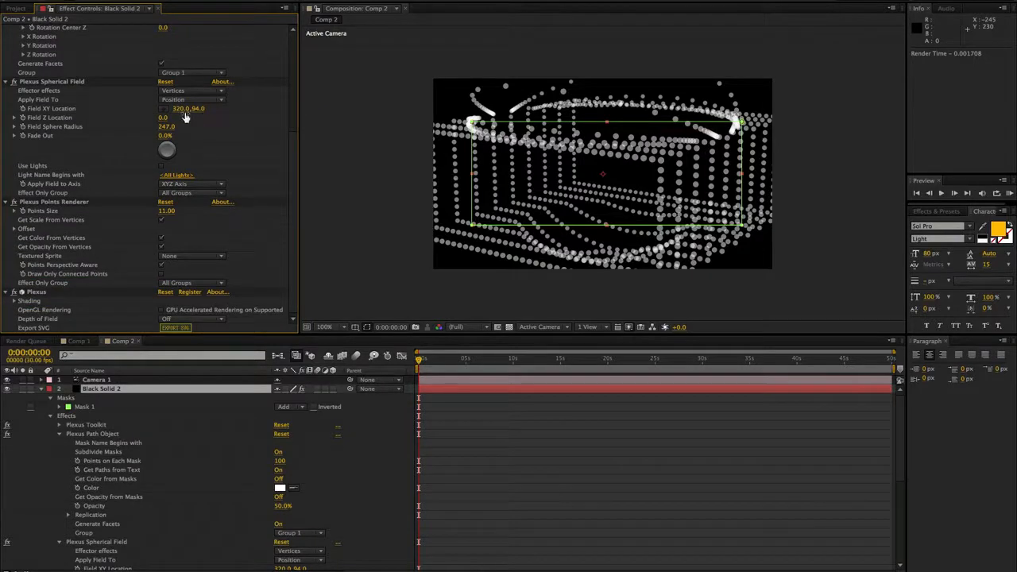
left_click(199, 110)
left_click_drag(220, 109, 310, 109)
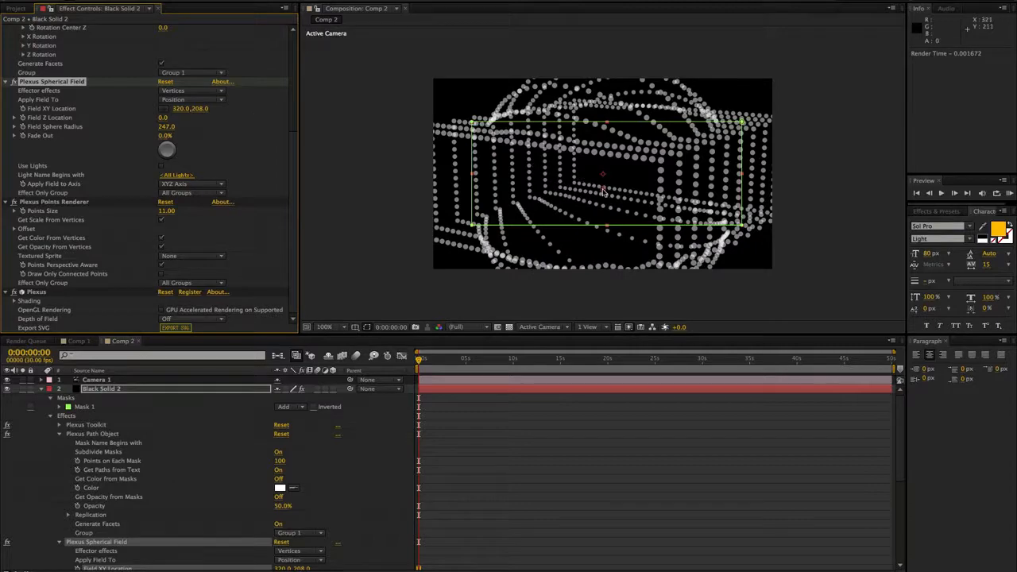
left_click_drag(603, 194, 625, 159)
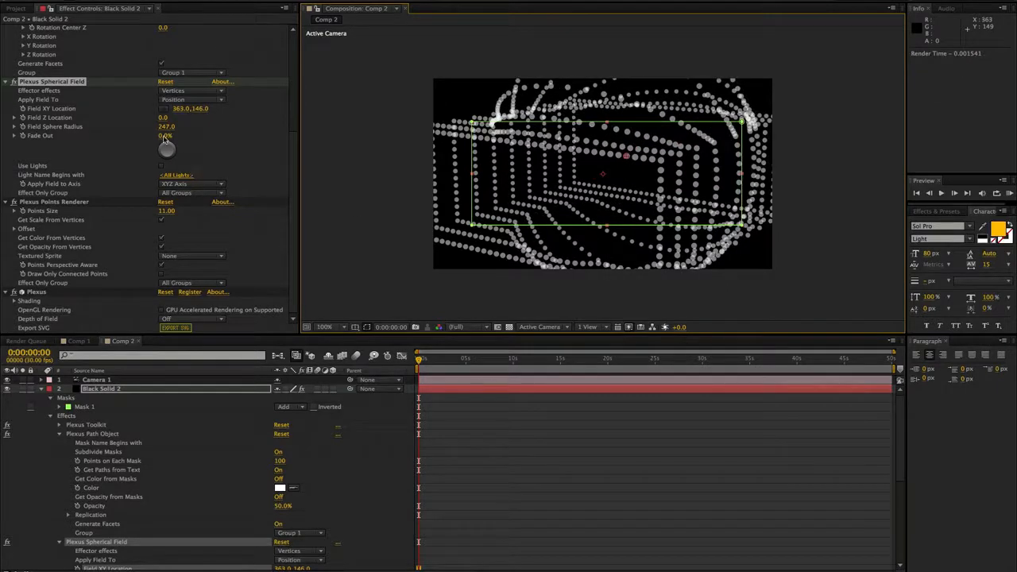
Set the spherical field's fade out to 100% and reposition its center to XY location 320, 176
left_click_drag(164, 140, 239, 136)
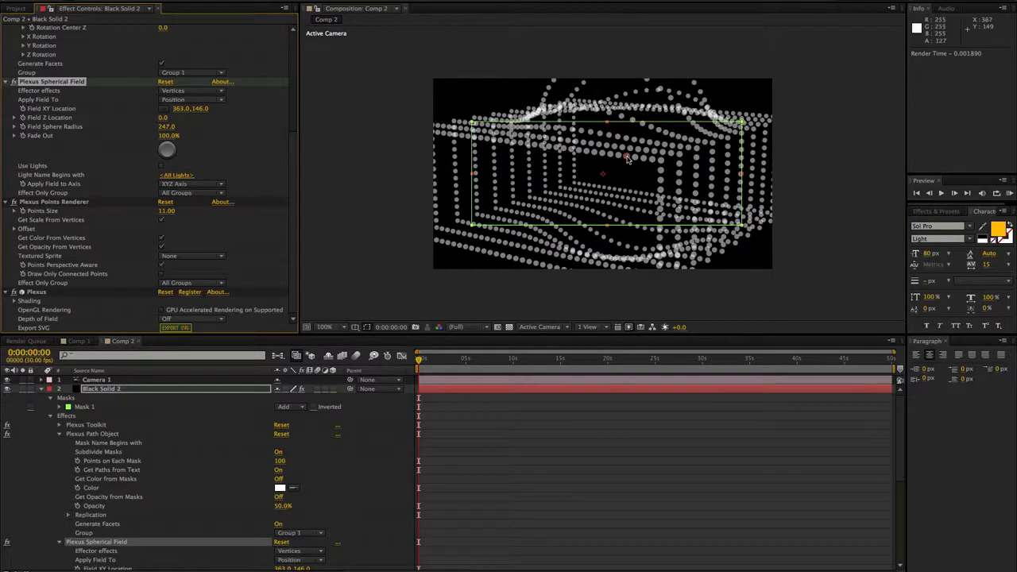
left_click_drag(628, 157, 602, 172)
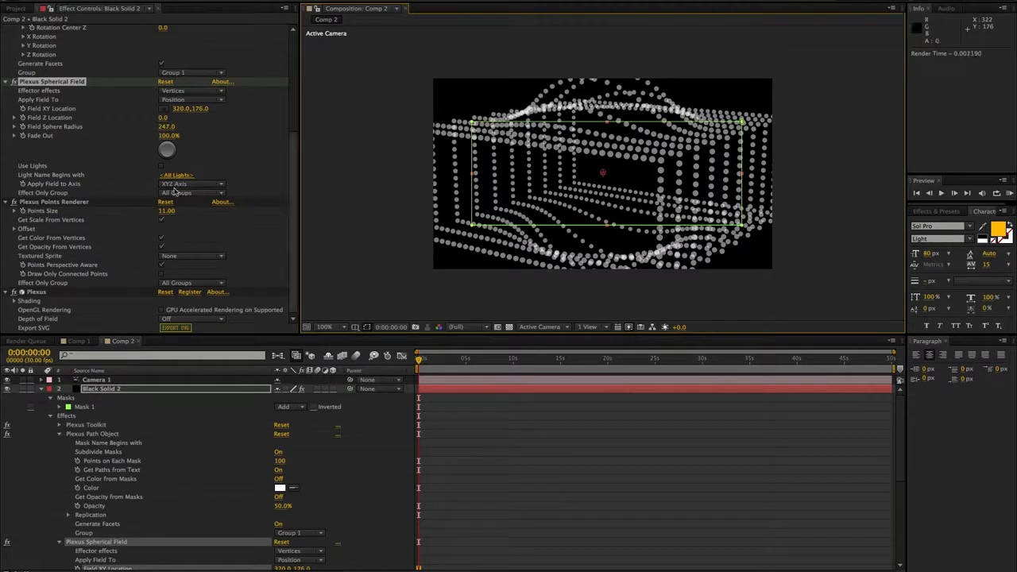
Try the spherical field on the Y, Z and X axes separately, and return it to the XYZ axis
left_click(177, 185)
left_click(178, 207)
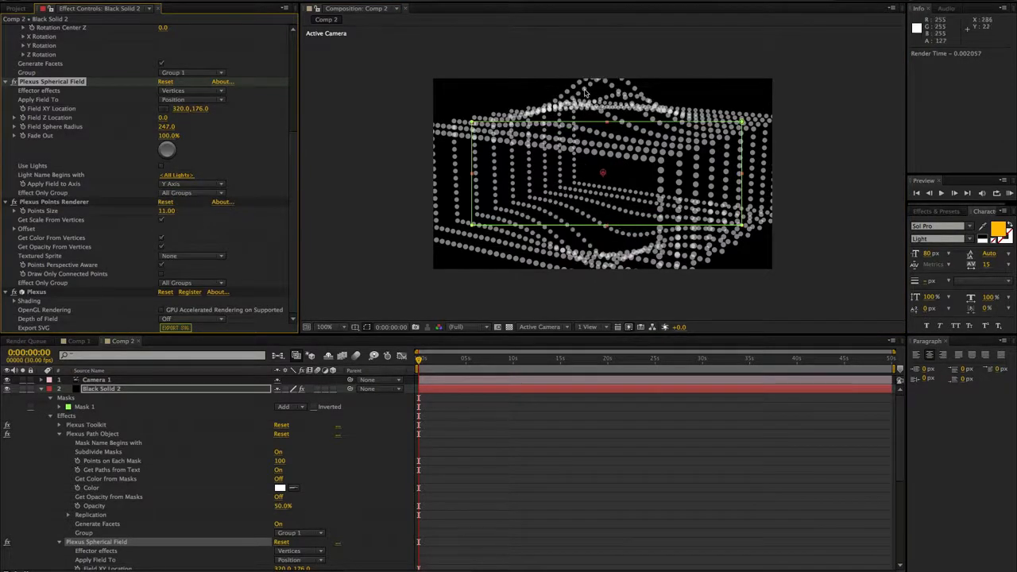
left_click(182, 186)
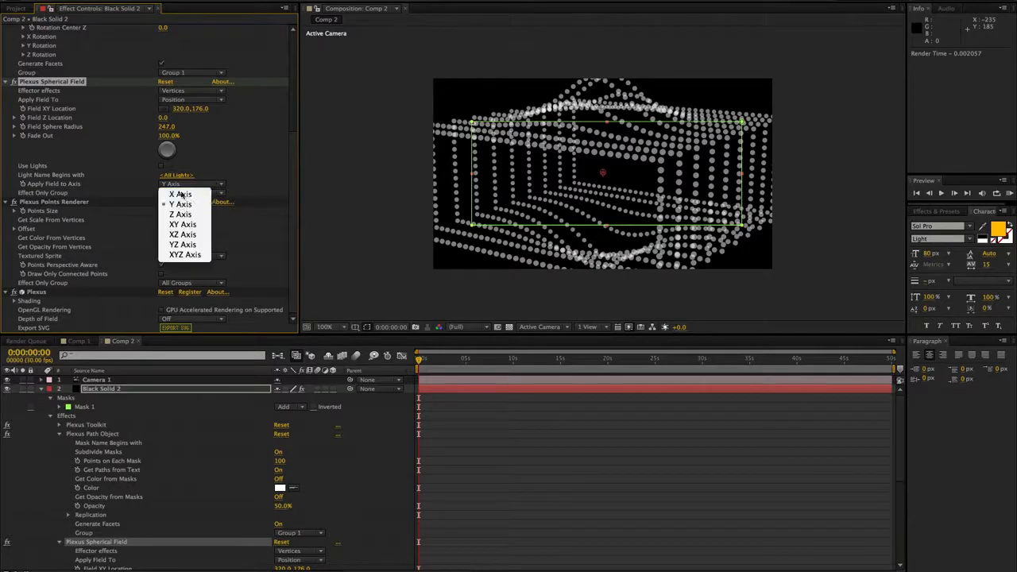
left_click(181, 220)
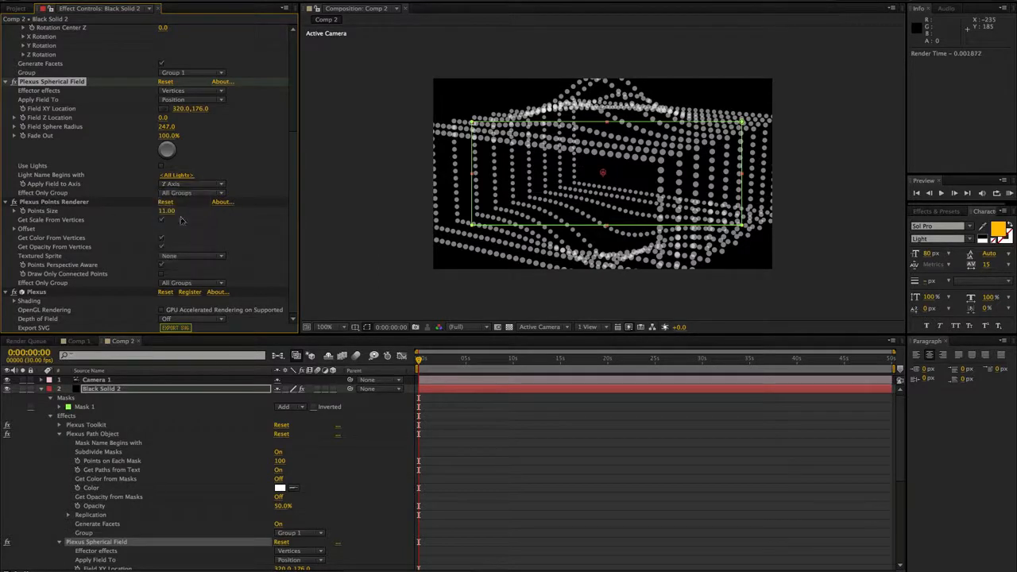
left_click(189, 188)
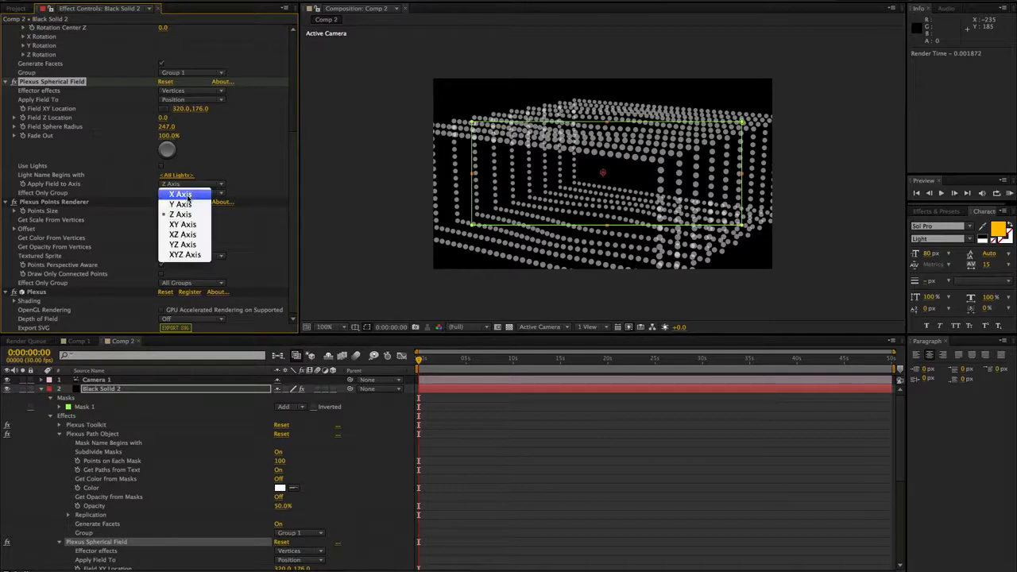
left_click(187, 199)
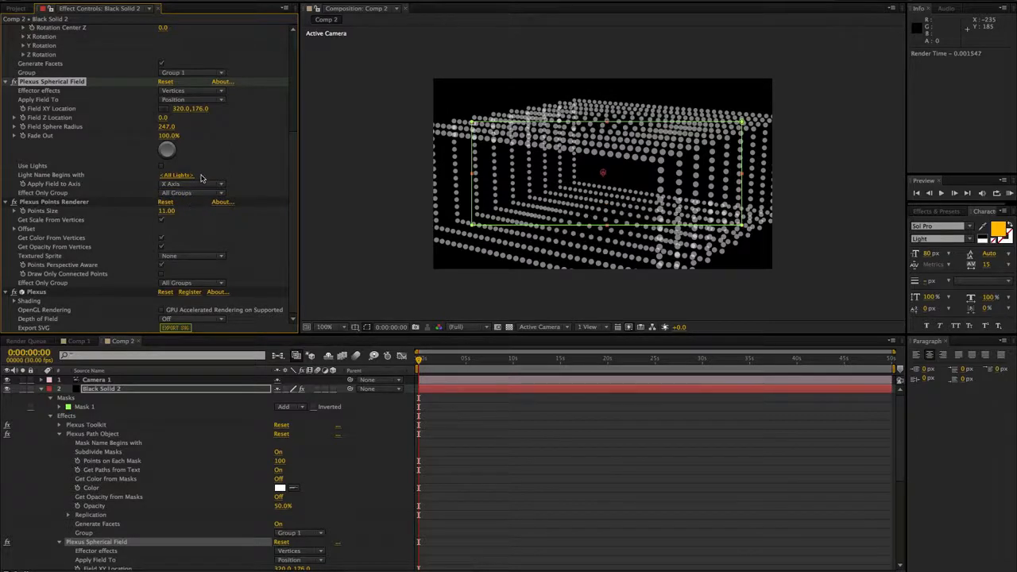
left_click(200, 186)
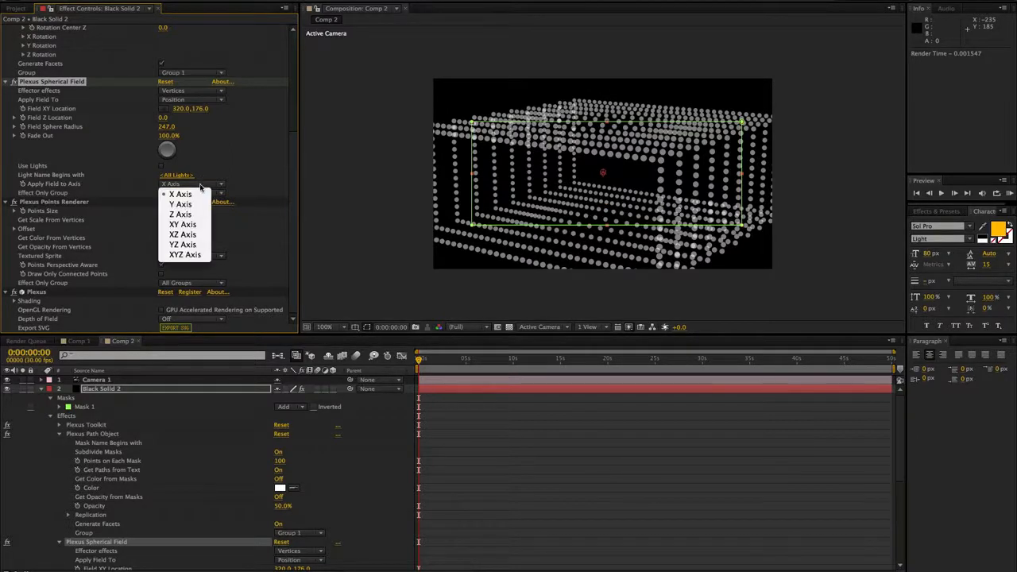
left_click(194, 256)
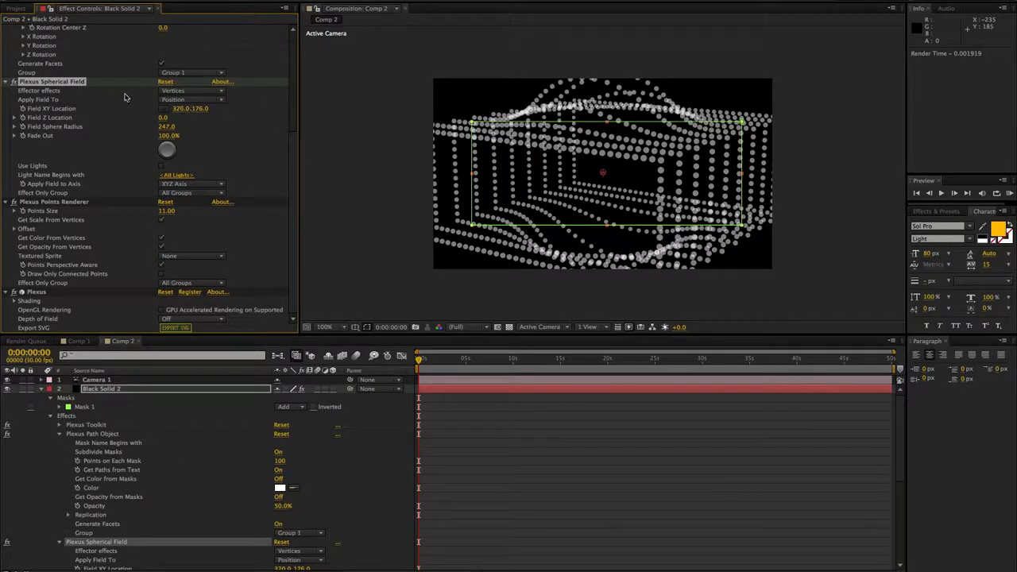
Apply the spherical field to Scale with a scale factor of 683%, and orbit the camera around the enlarged points
left_click(177, 101)
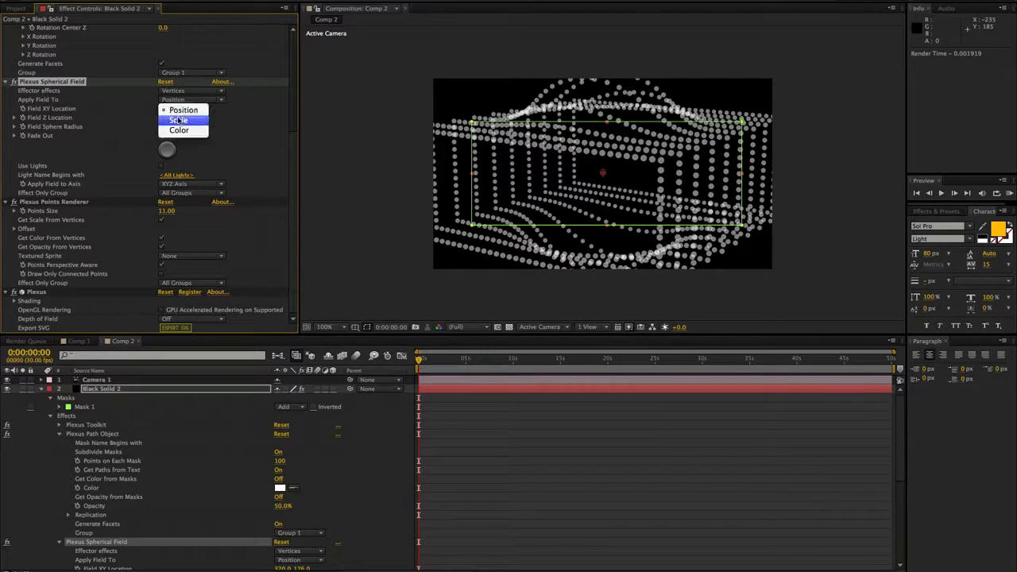
left_click(178, 120)
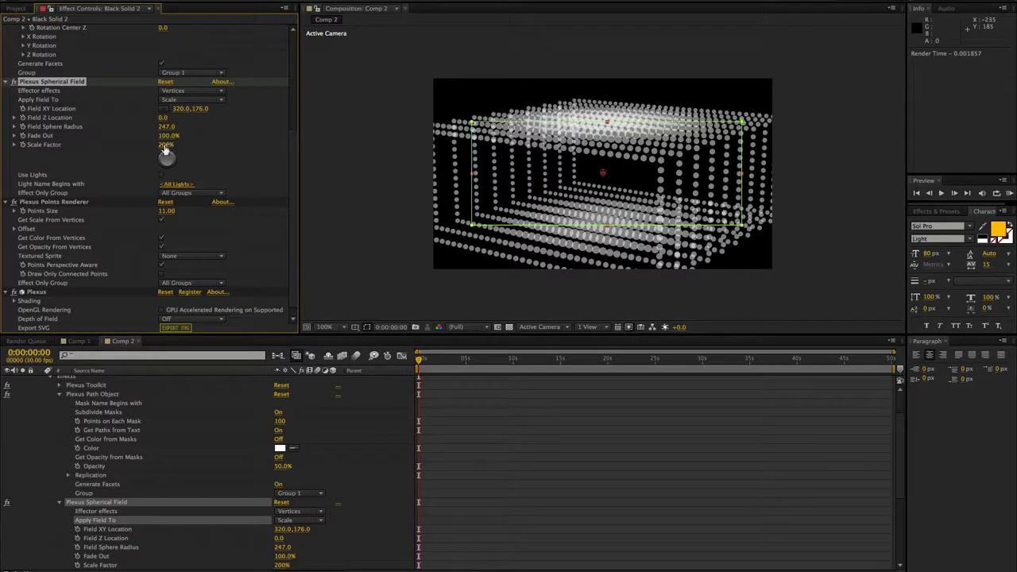
left_click_drag(165, 146, 420, 144)
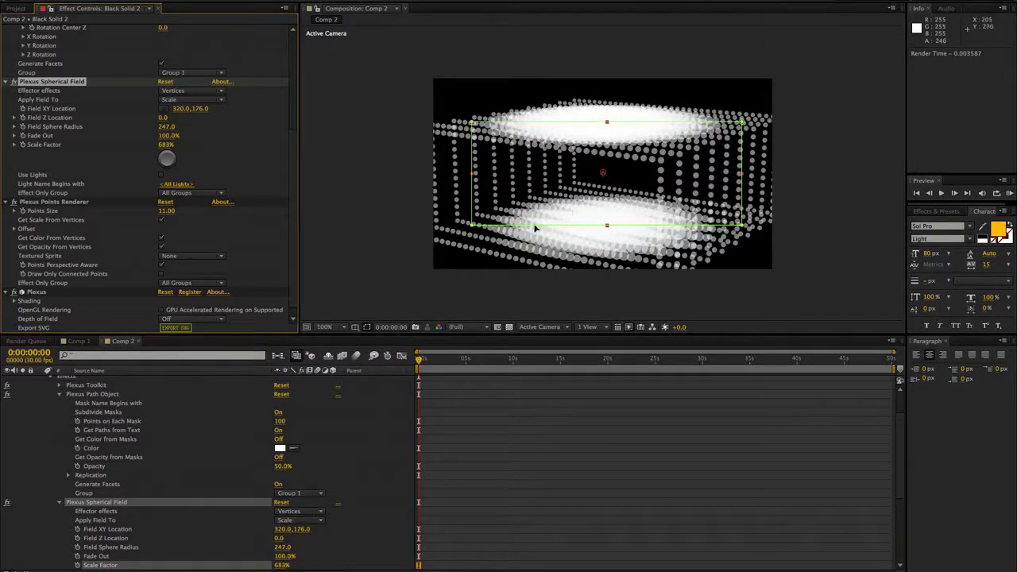
left_click(376, 281)
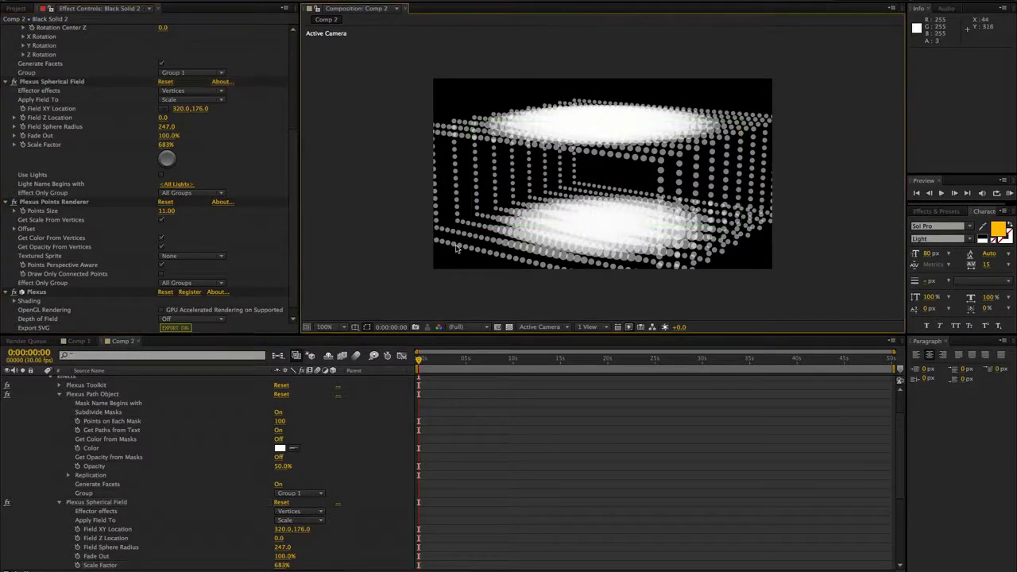
key("c")
mouse_move(474, 242)
left_mouse_down()
mouse_move(613, 227)
mouse_move(592, 238)
mouse_move(481, 237)
left_mouse_up()
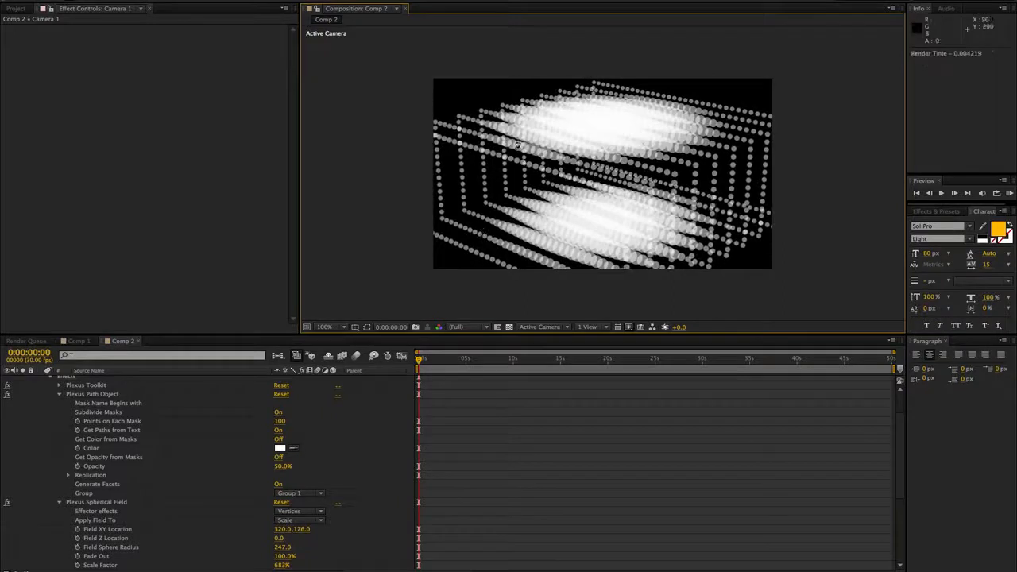
Apply Black Solid 2's spherical field to Color and set the field color to red, RGB 254, 6, 64
scroll(117, 412, "up", 2)
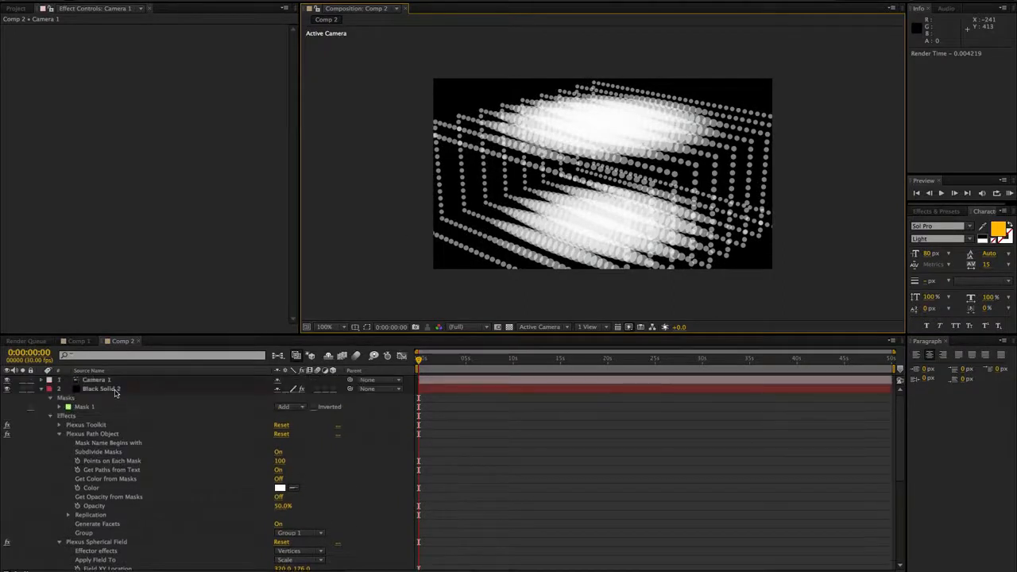
left_click(115, 390)
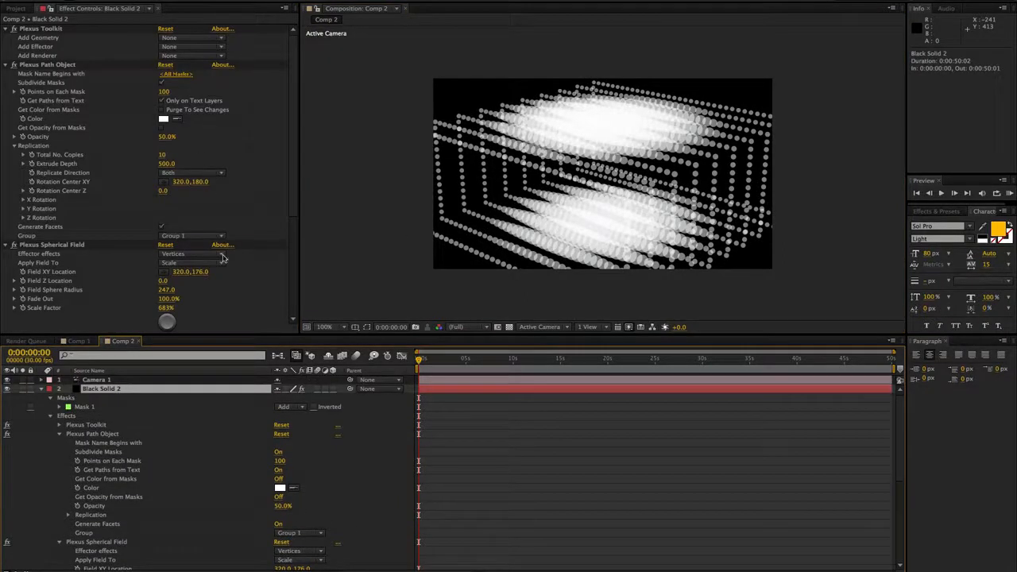
left_click(217, 264)
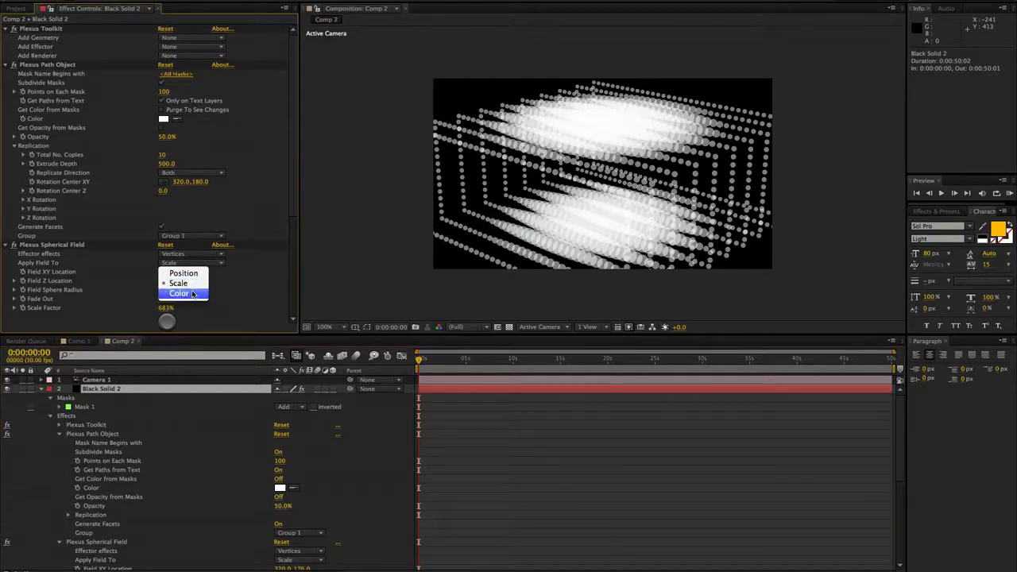
left_click(194, 293)
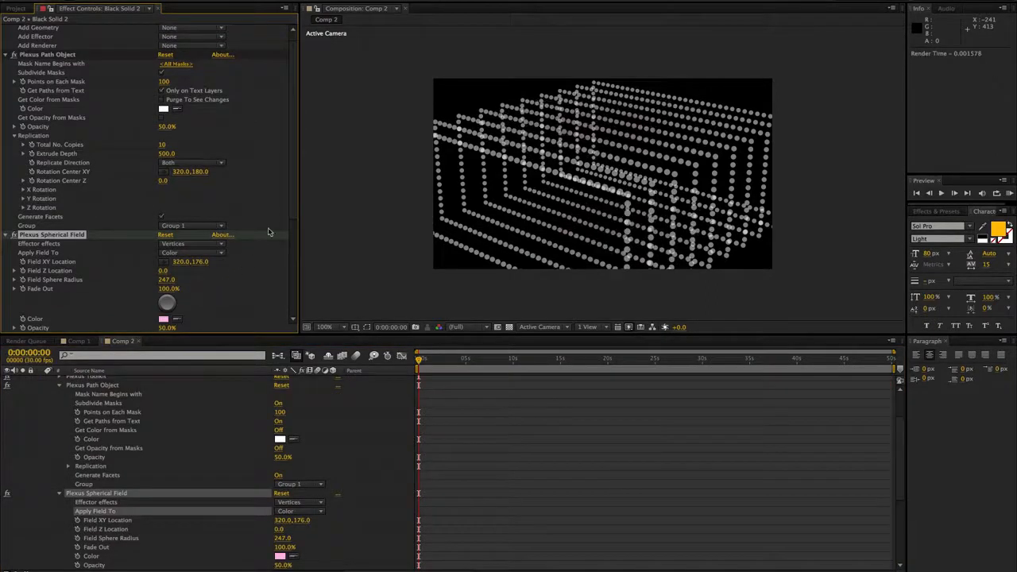
scroll(178, 242, "down", 3)
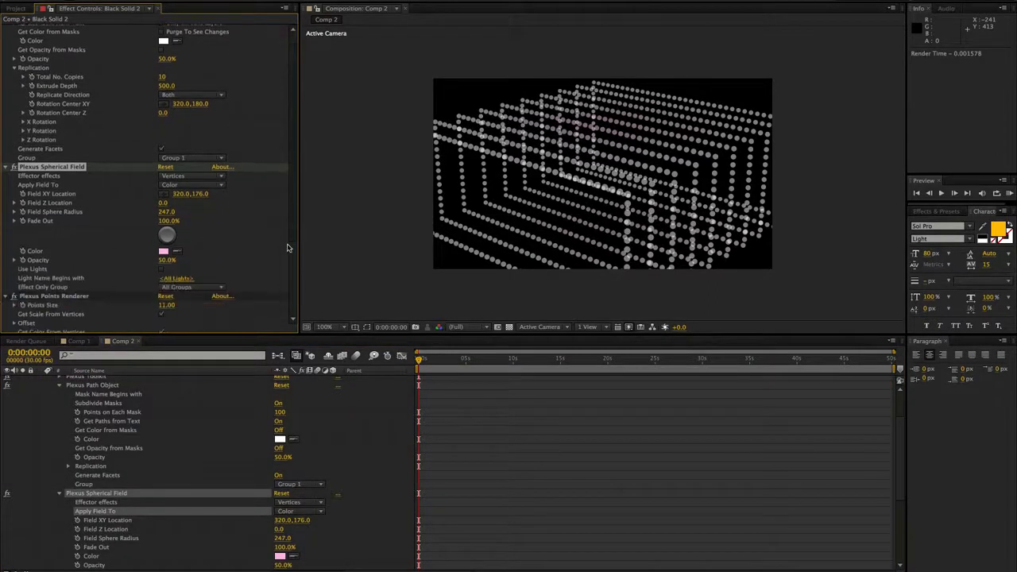
left_click(164, 252)
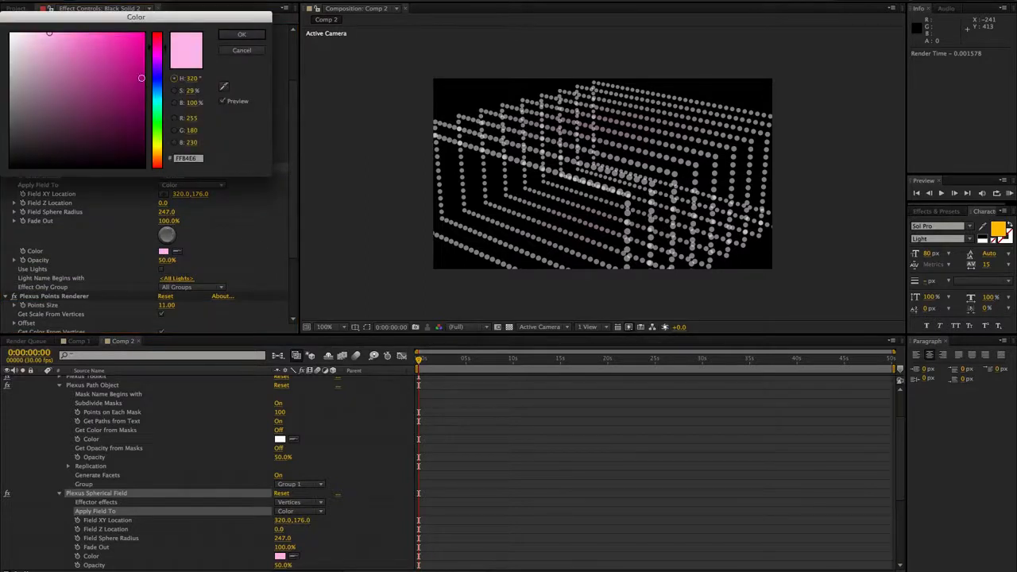
left_click(156, 38)
left_click(143, 34)
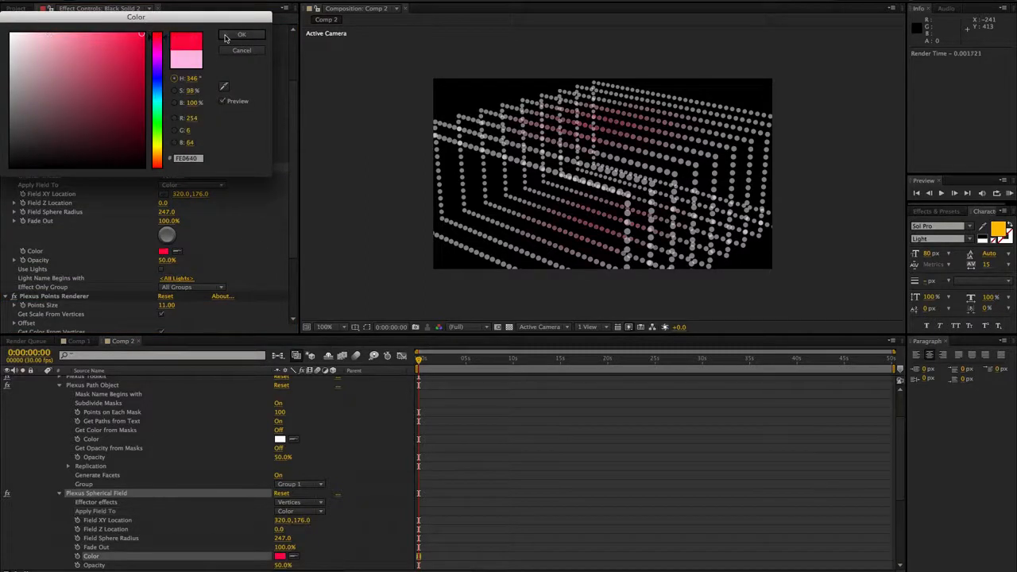
left_click(226, 36)
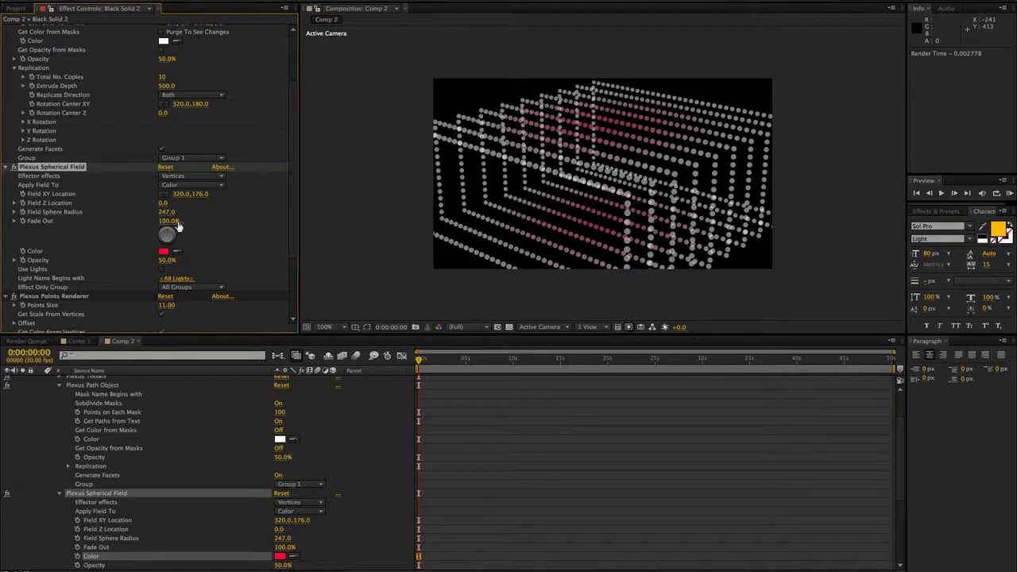
Set the spherical field's color opacity to 100%, its fade out to 0% and its sphere radius to 190
left_click_drag(184, 212, 212, 212)
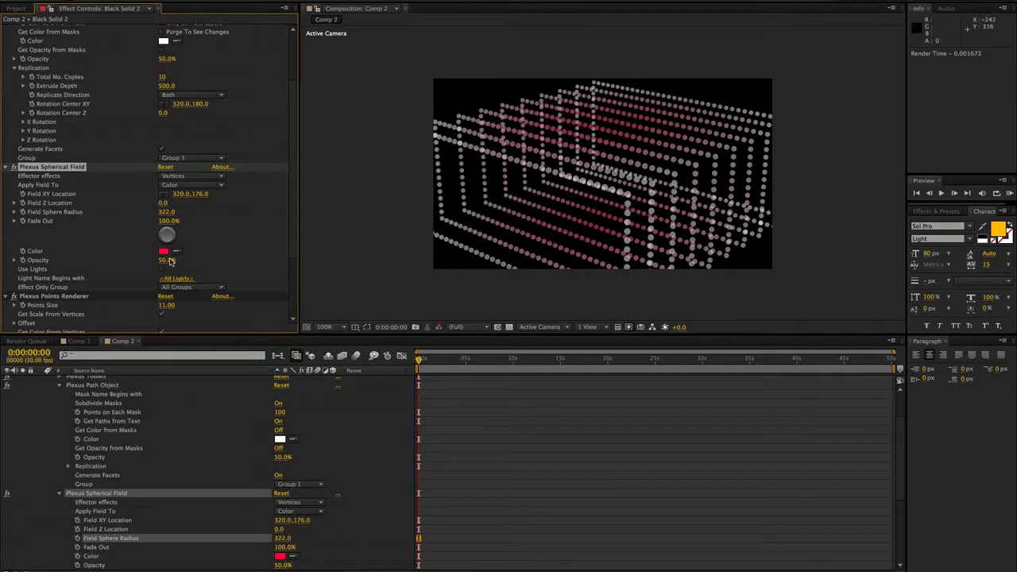
left_click_drag(162, 266, 202, 260)
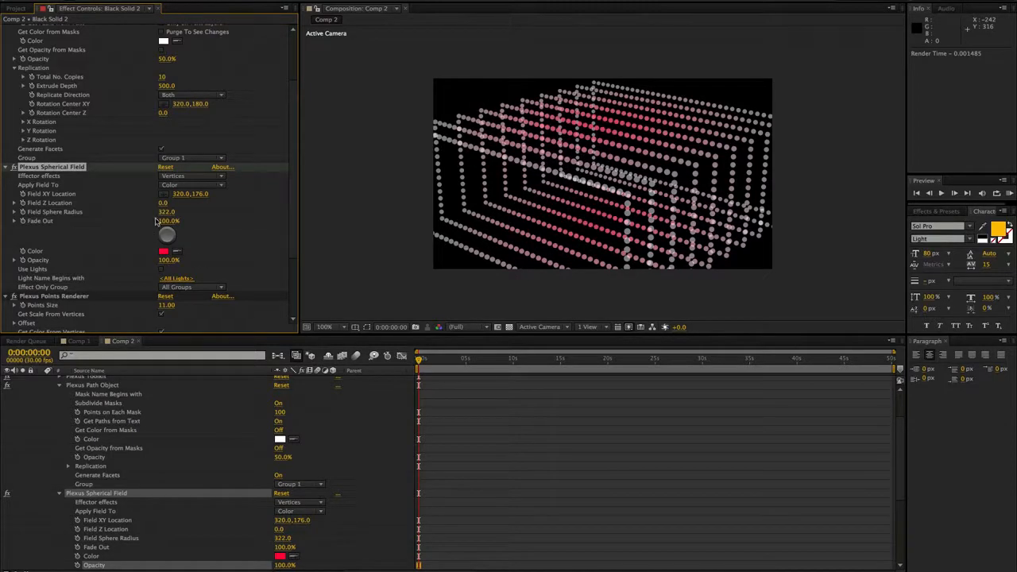
left_click_drag(168, 225, 99, 220)
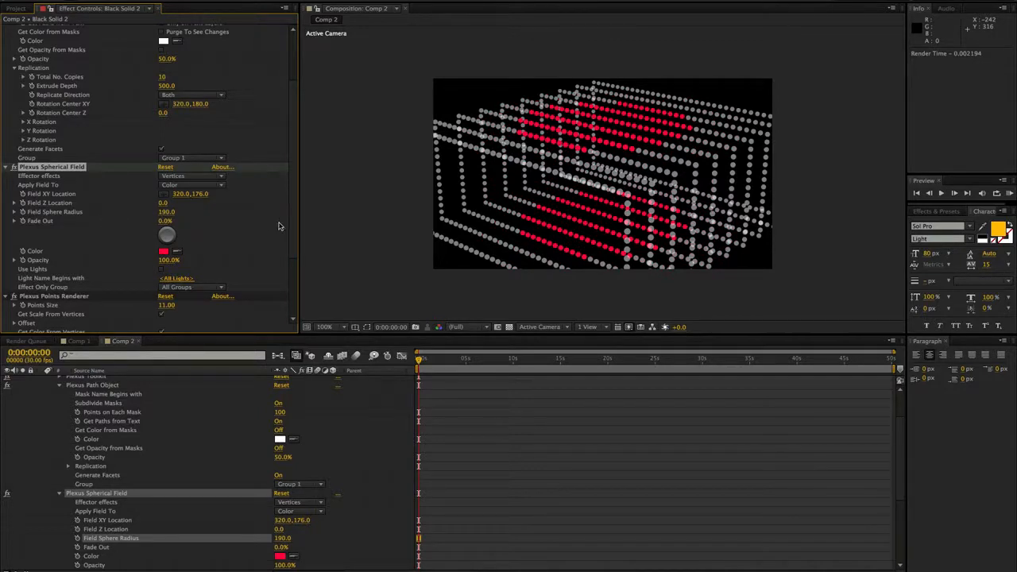
Switch the spherical field back to affecting the points' Position
scroll(239, 206, "down", 3)
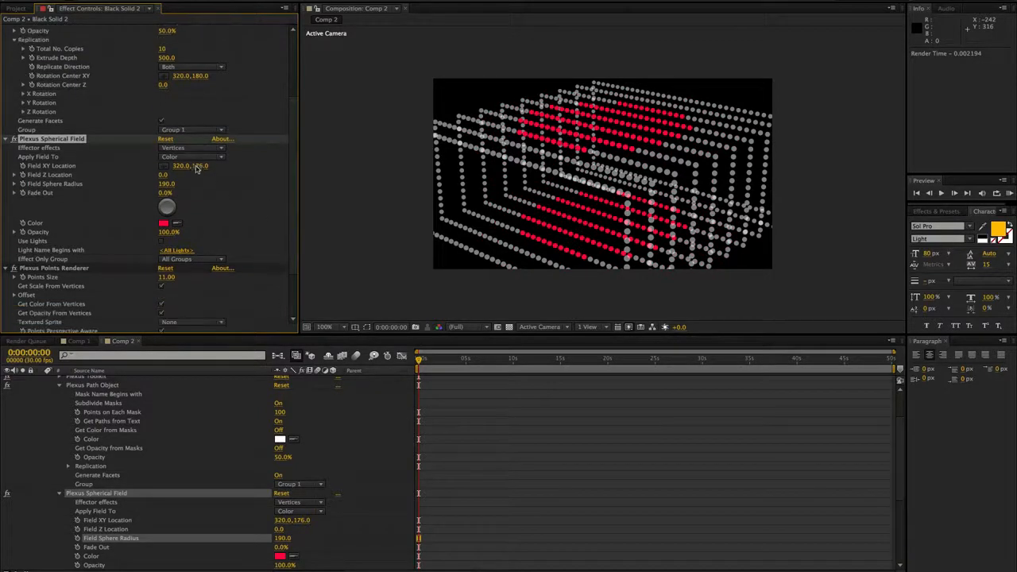
left_click(190, 157)
left_click(193, 168)
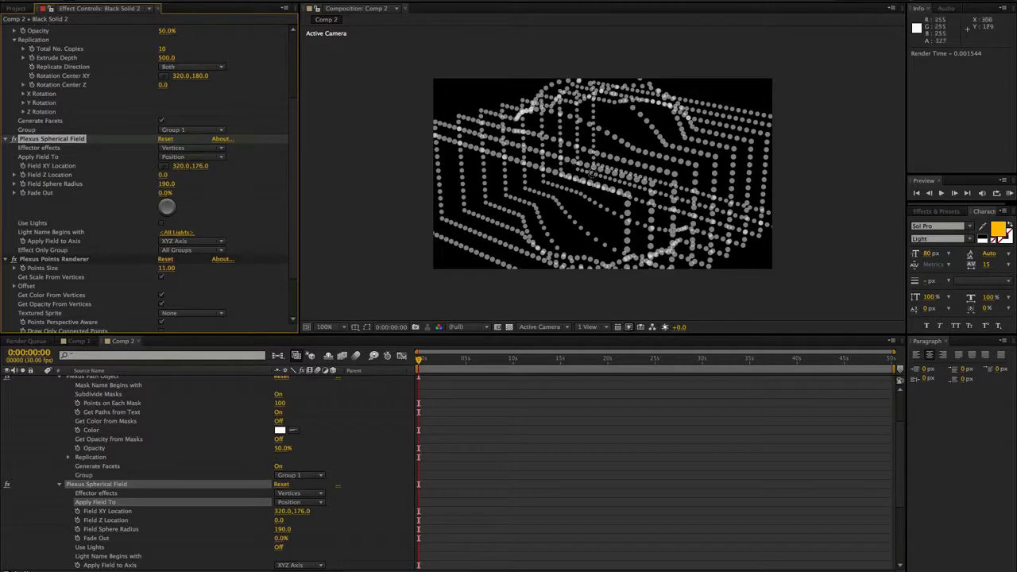
Create a point light named Field and move it toward the upper middle of the point box
left_click(198, 0)
mouse_move(239, 0)
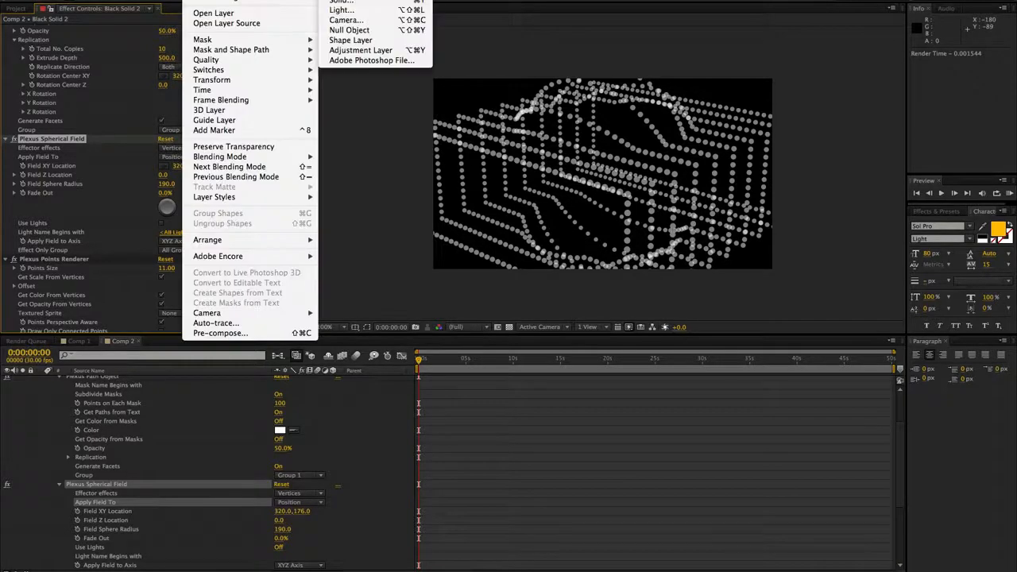
left_click(347, 10)
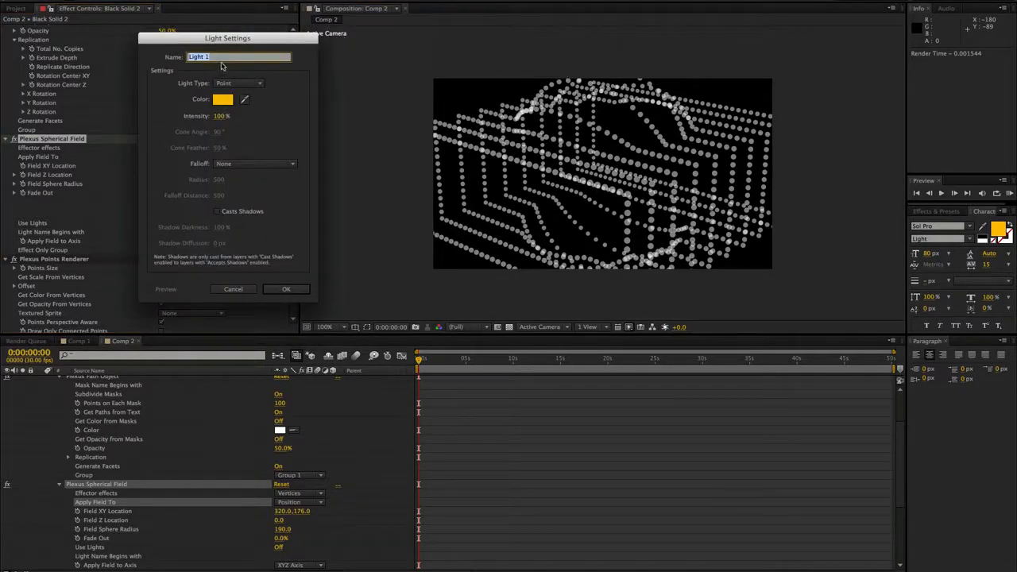
type("P")
left_click(284, 289)
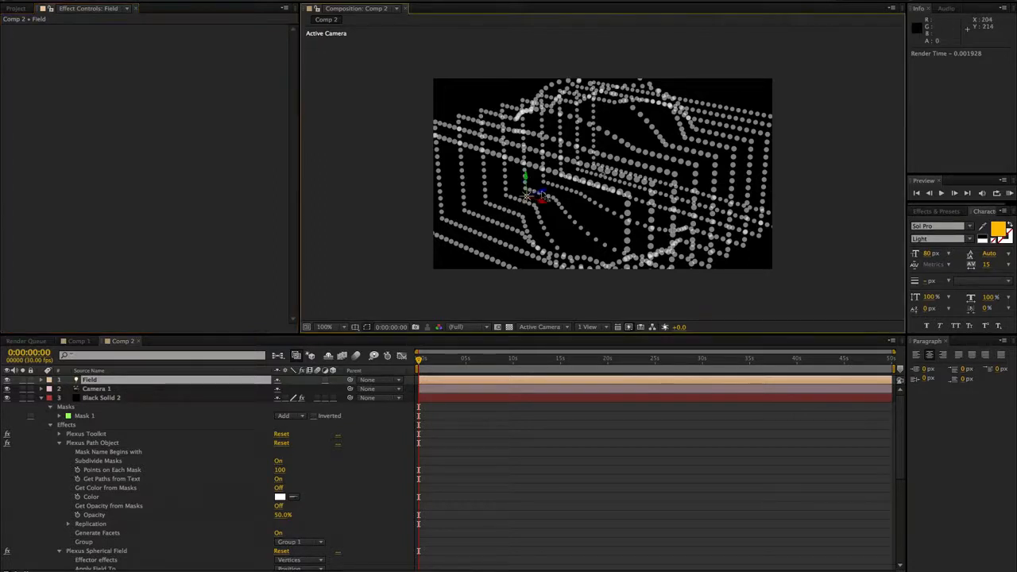
left_click_drag(526, 195, 569, 131)
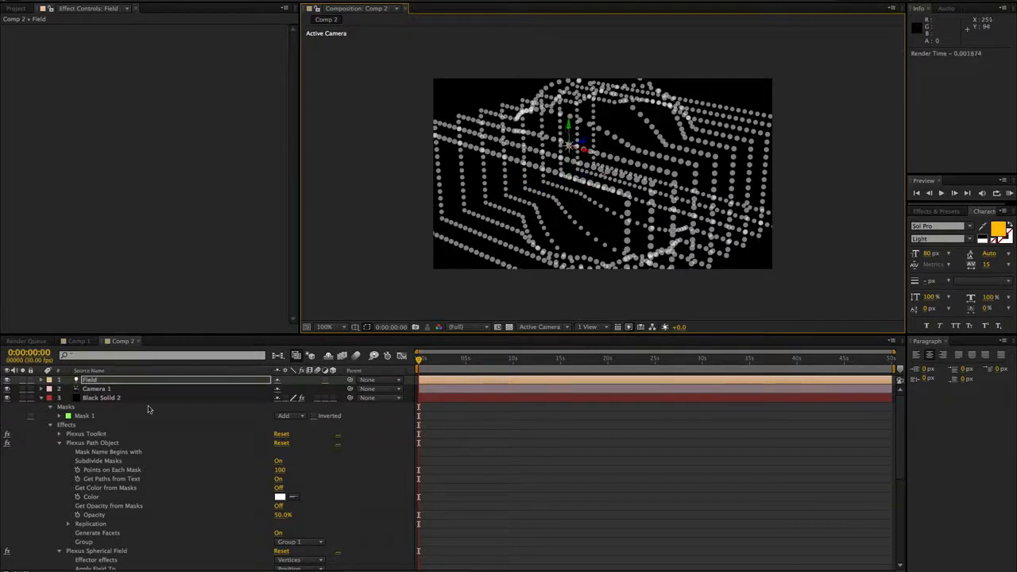
Enable Use Lights on Black Solid 2's spherical field and shift the Field light slightly along the point box
left_click(118, 398)
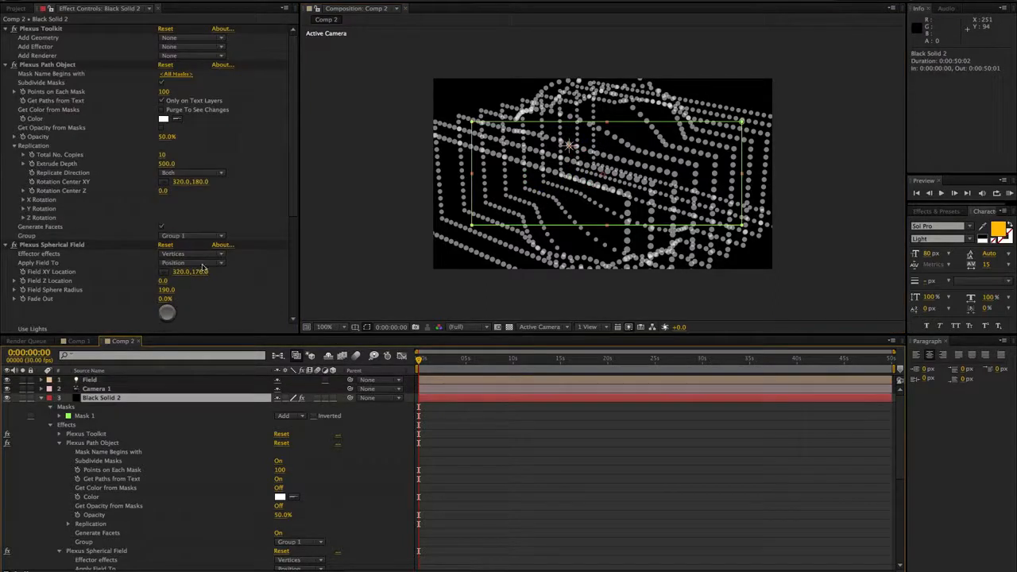
scroll(209, 261, "down", 3)
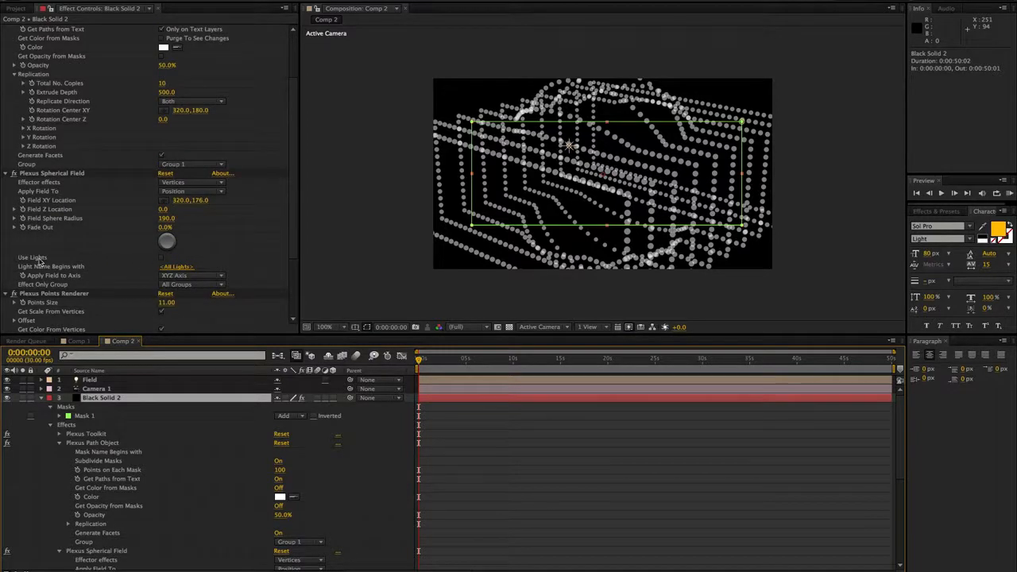
left_click(162, 259)
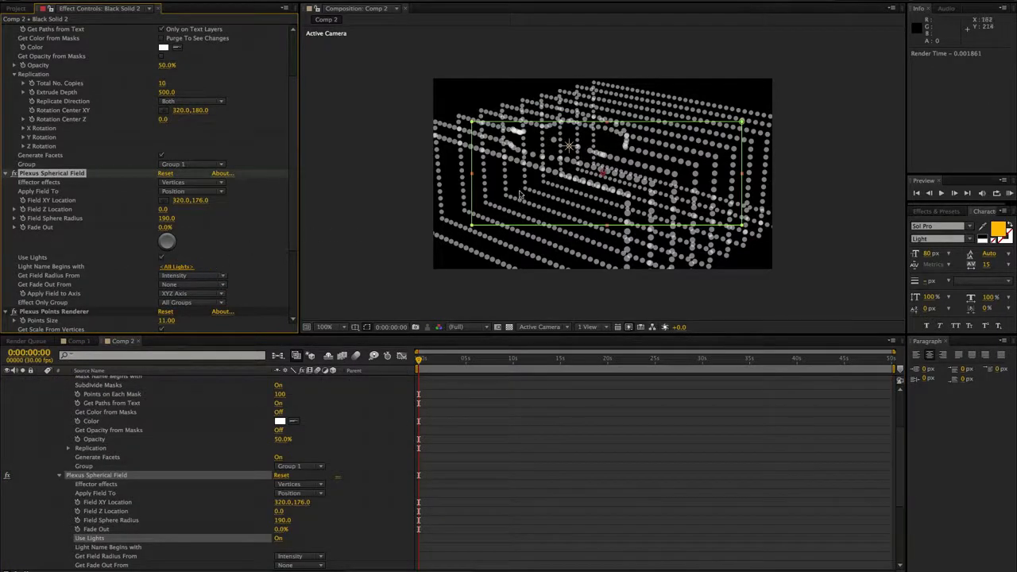
left_click(569, 145)
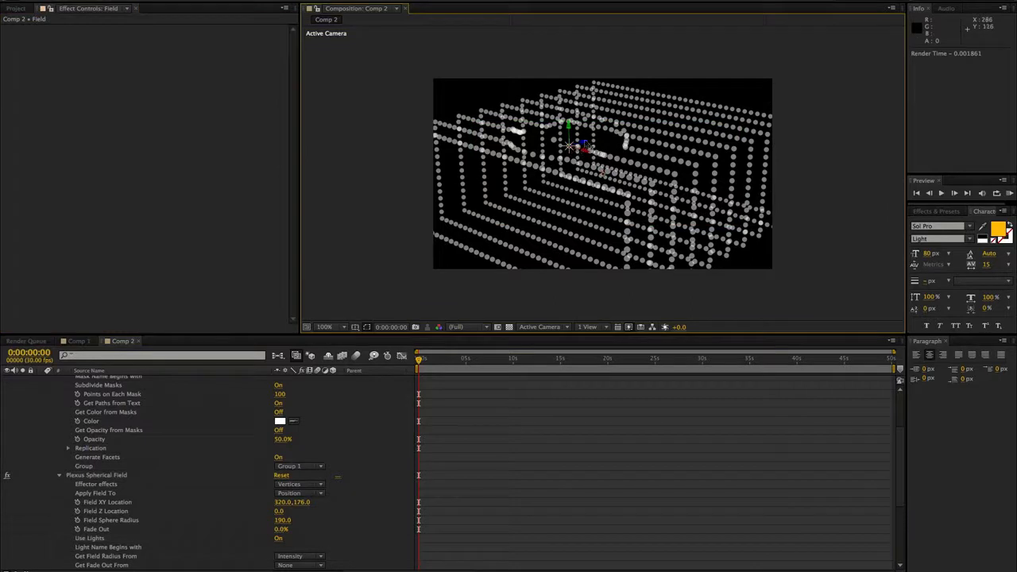
left_click_drag(584, 147, 596, 121)
Increase the Field light's intensity to 225% to enlarge the spherical field
scroll(165, 395, "up", 5)
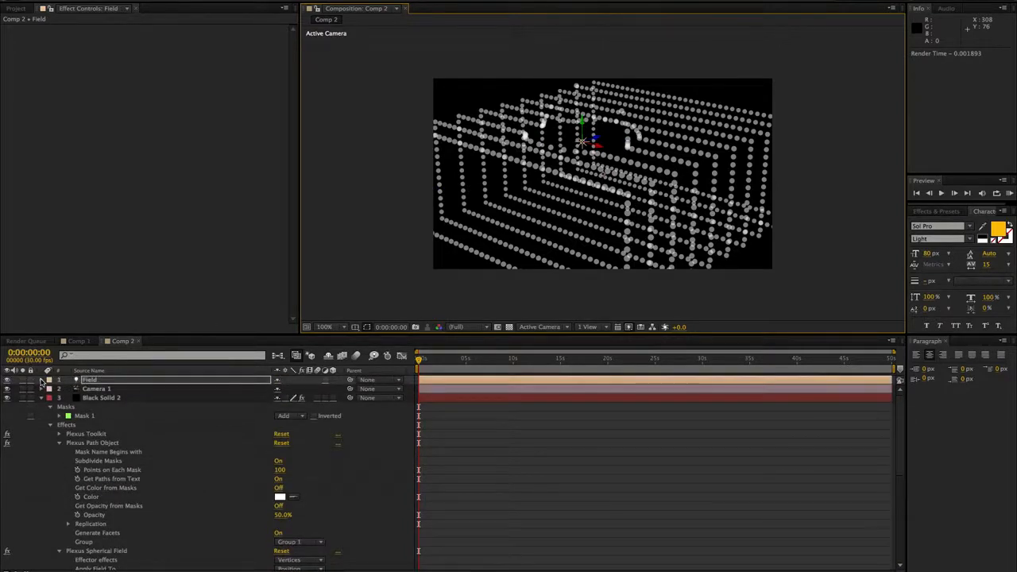
left_click(49, 380)
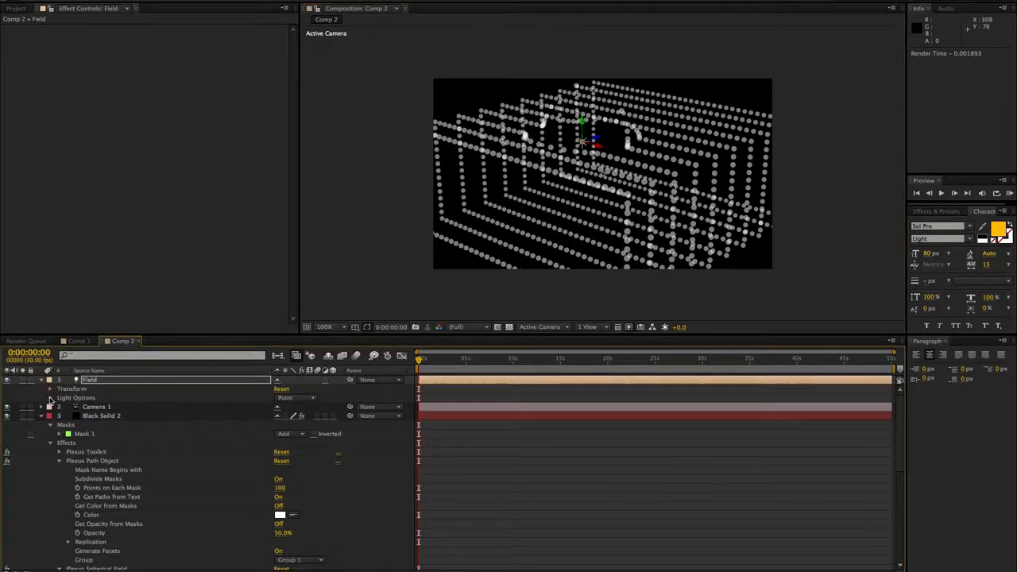
left_click(50, 399)
left_click_drag(284, 410, 368, 429)
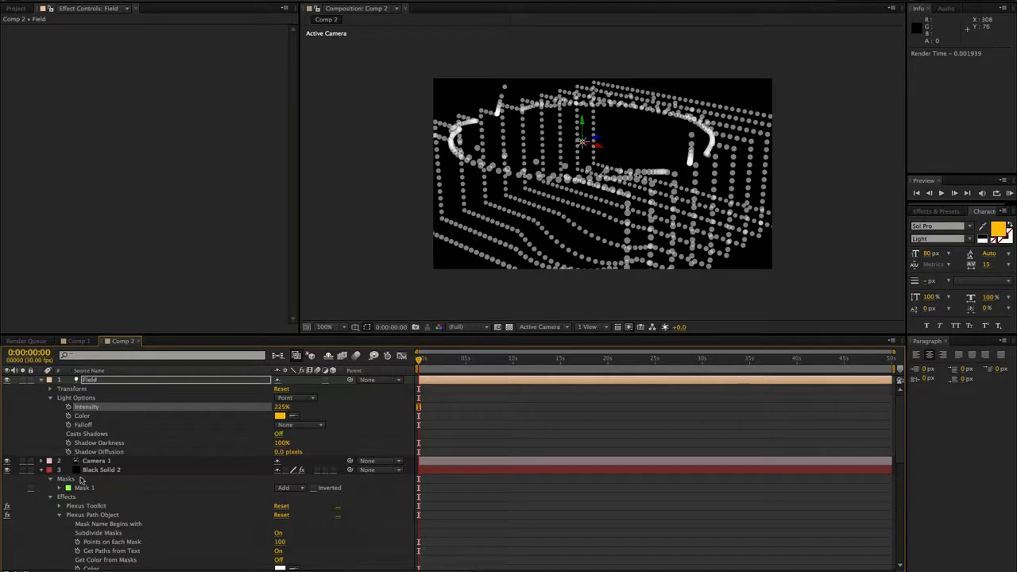
Check the field radius source options and apply Black Solid 2's light-driven spherical field to the Y axis only
left_click(103, 470)
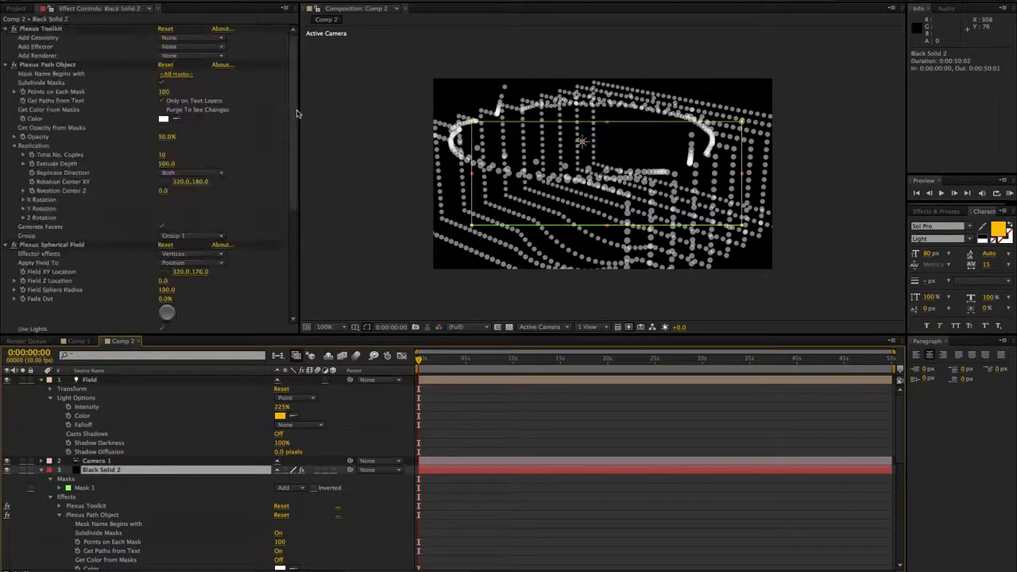
left_click_drag(298, 184, 293, 284)
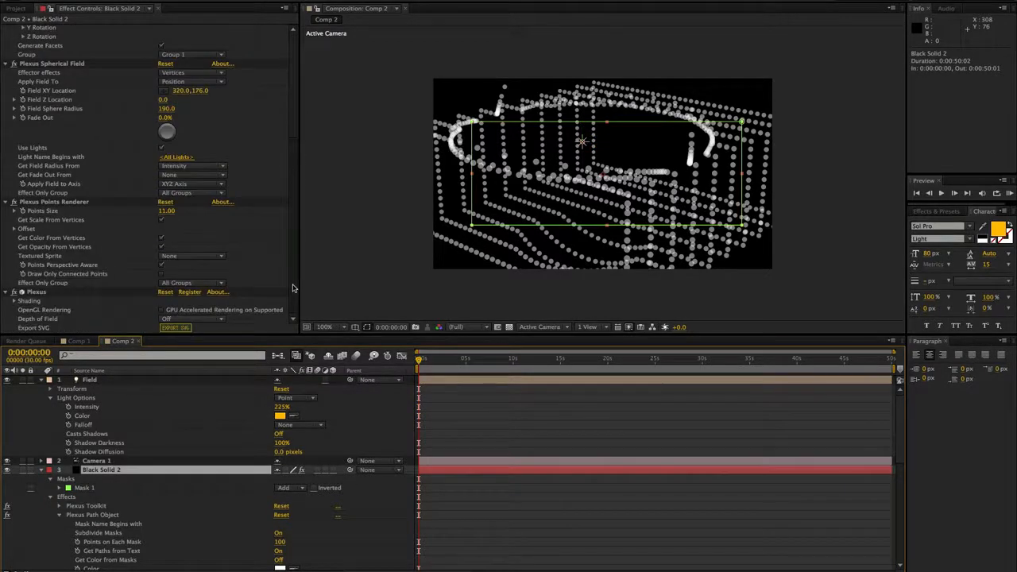
left_click(197, 166)
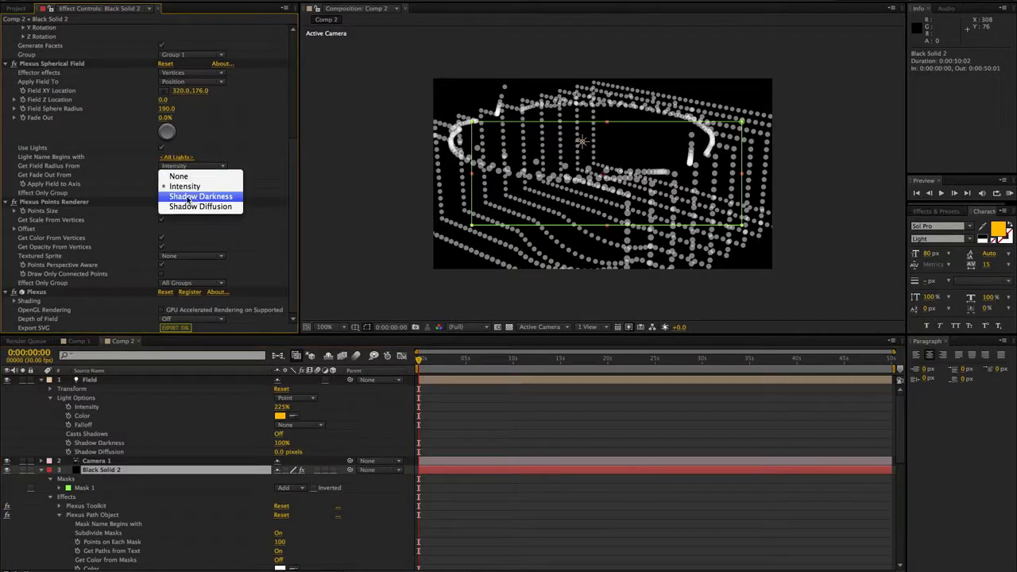
left_click(269, 157)
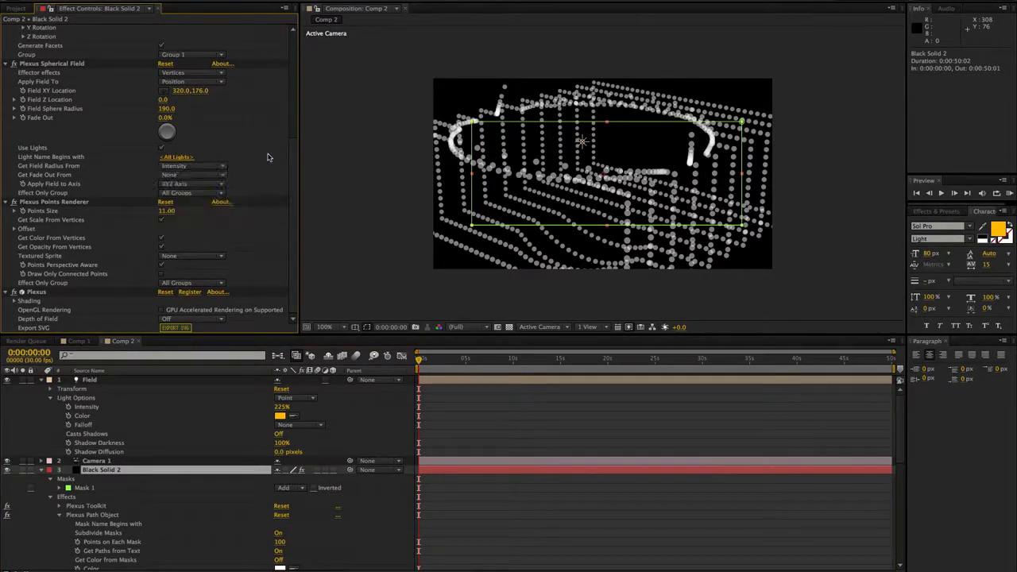
left_click(201, 185)
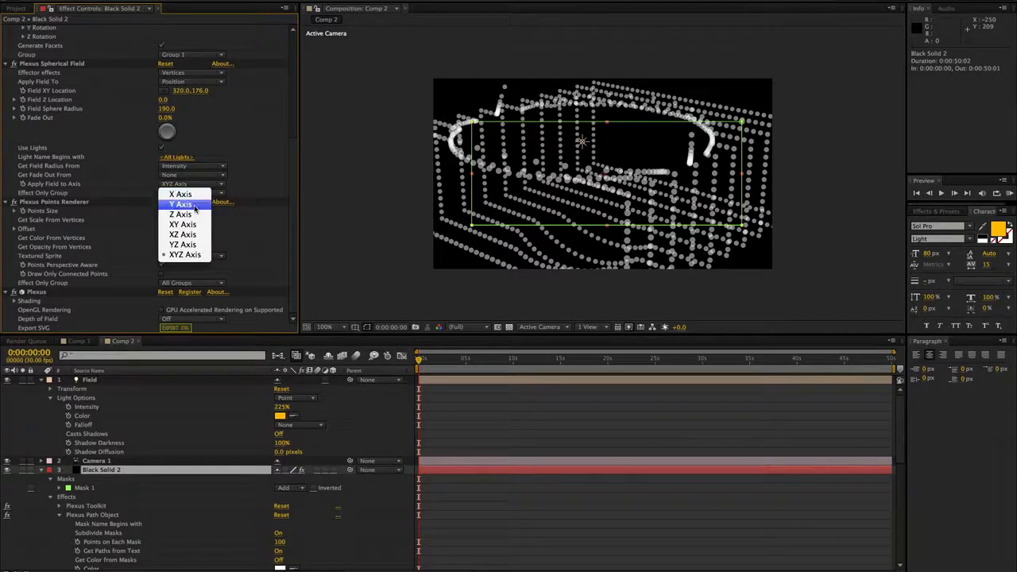
left_click(181, 204)
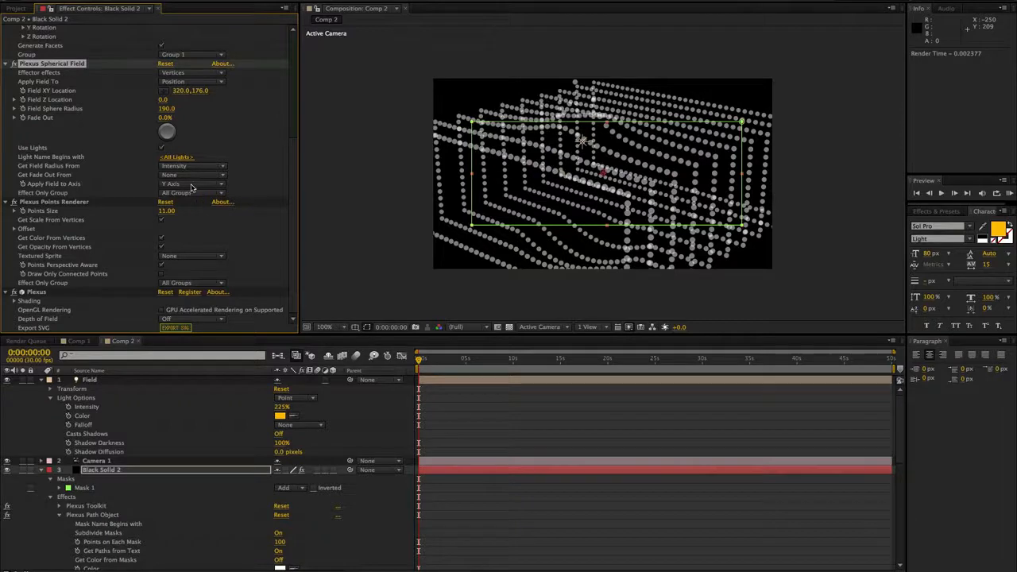
Apply Black Solid 2's spherical field to the XYZ axis and set its effector to affect faces
left_click(191, 191)
left_click(209, 254)
left_click_drag(294, 223, 294, 135)
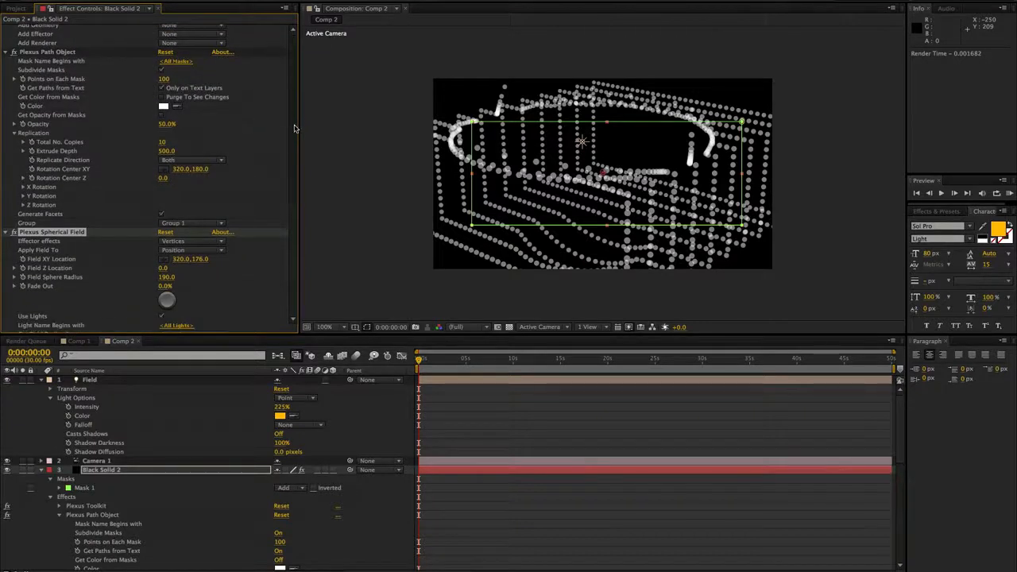
left_click(192, 244)
left_click(191, 271)
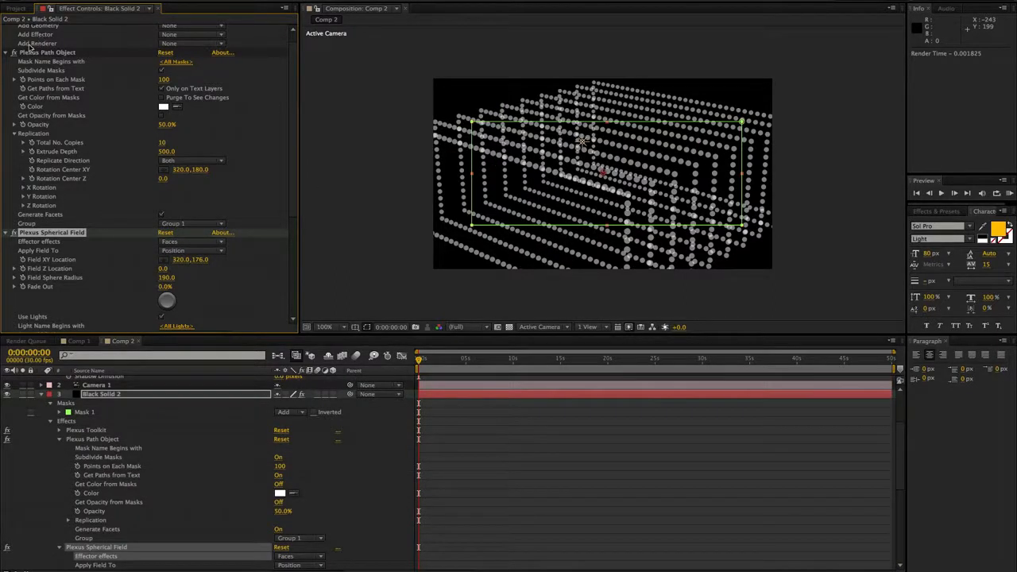
Add a Facets renderer to Black Solid 2 and set the path object's points on each mask to 20
left_click(181, 46)
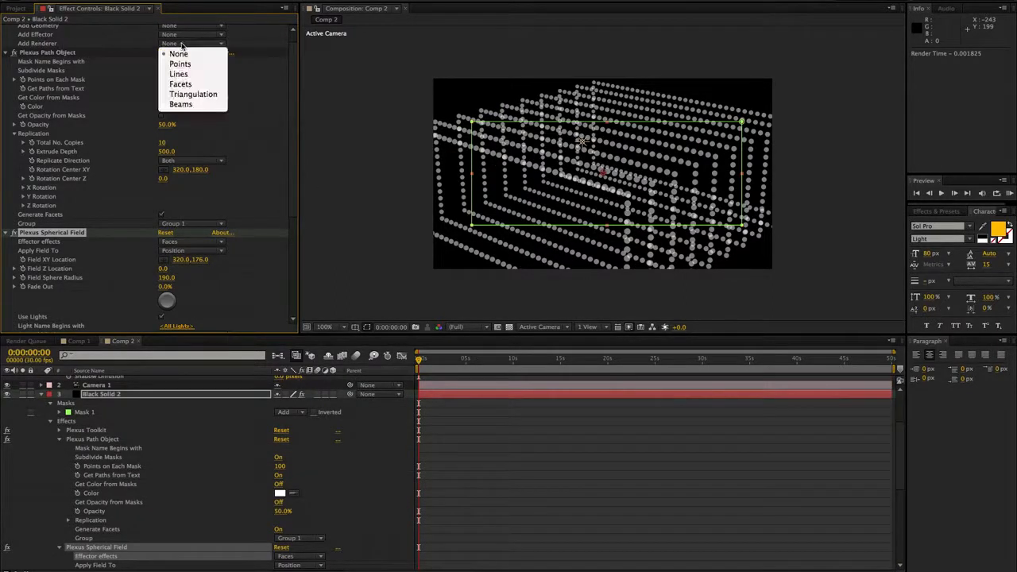
left_click(183, 87)
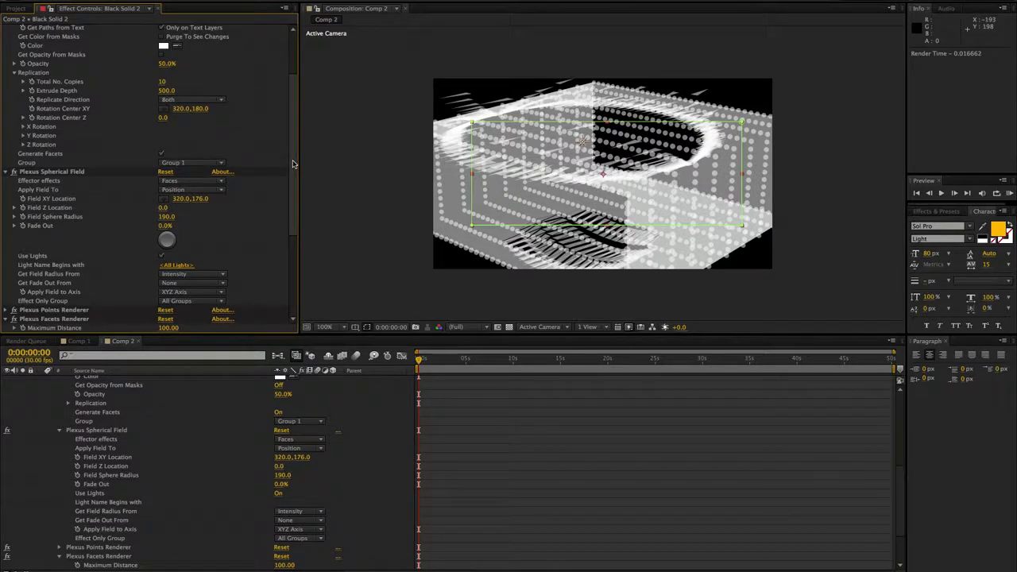
scroll(191, 99, "down", 1)
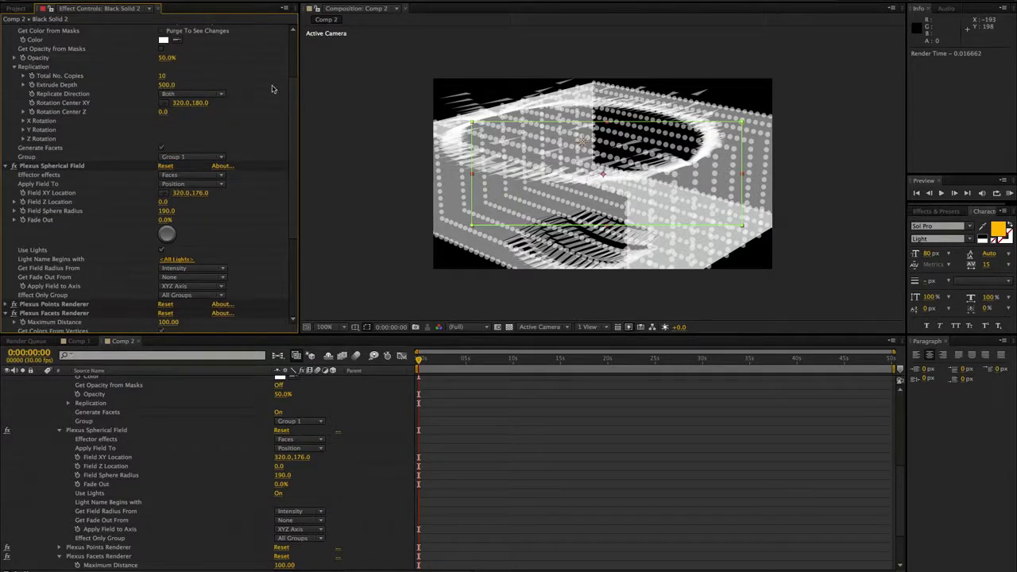
scroll(292, 57, "up", 3)
scroll(292, 57, "up", 1)
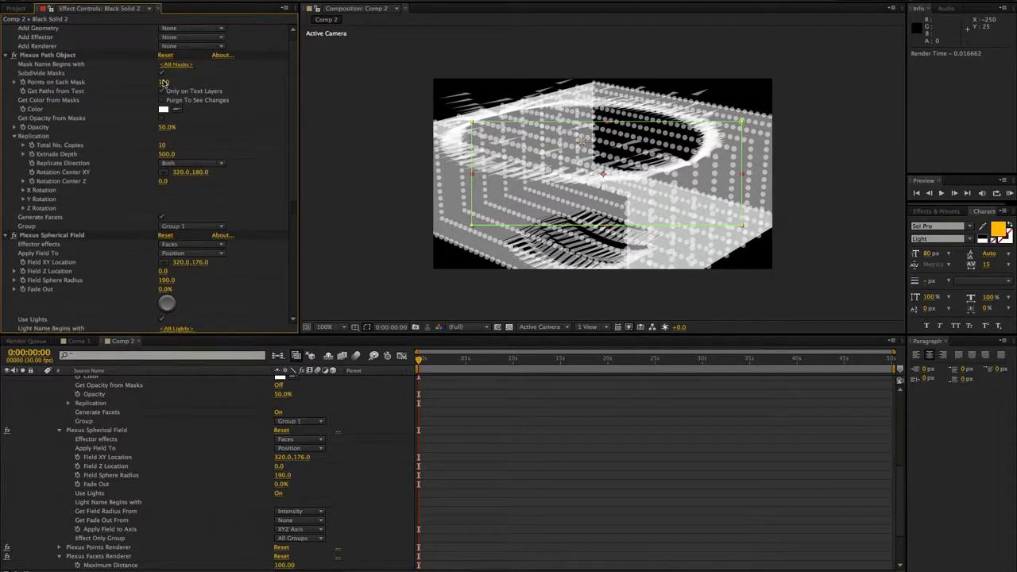
left_click(166, 82)
type("20")
key("Return")
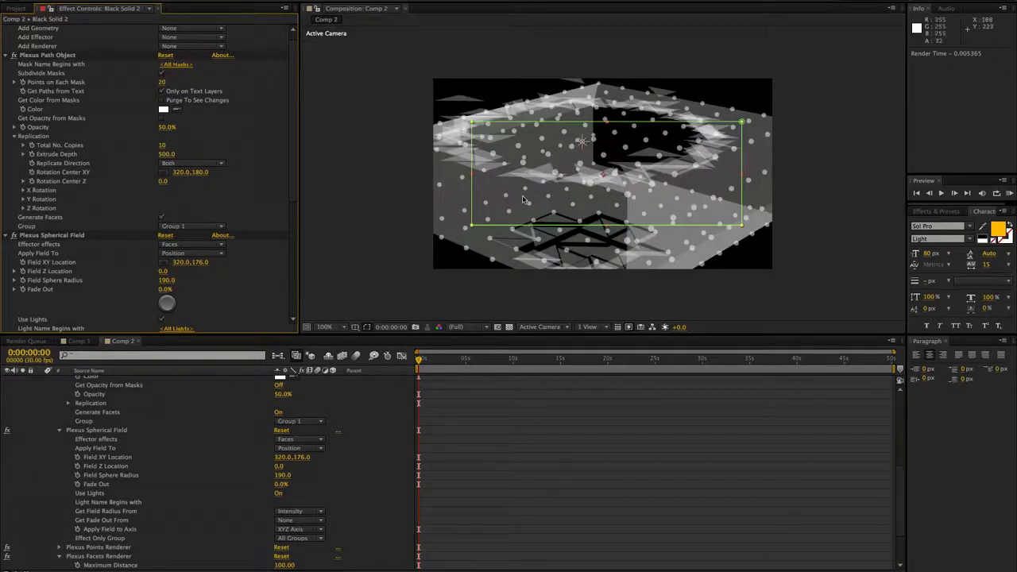
Dolly Camera 1 back until the whole faceted box fits inside the composition frame
right_click(526, 166)
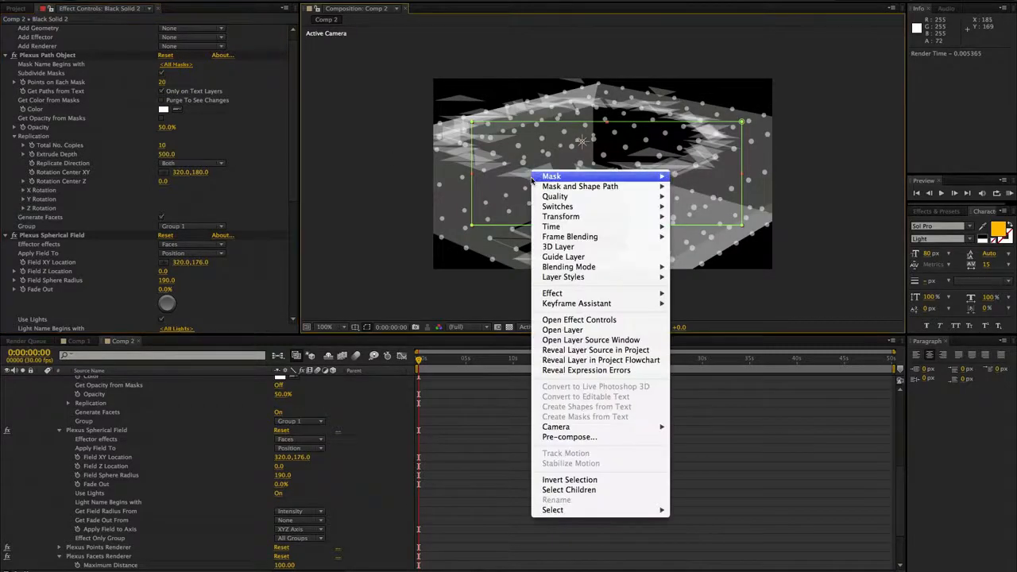
key("Escape")
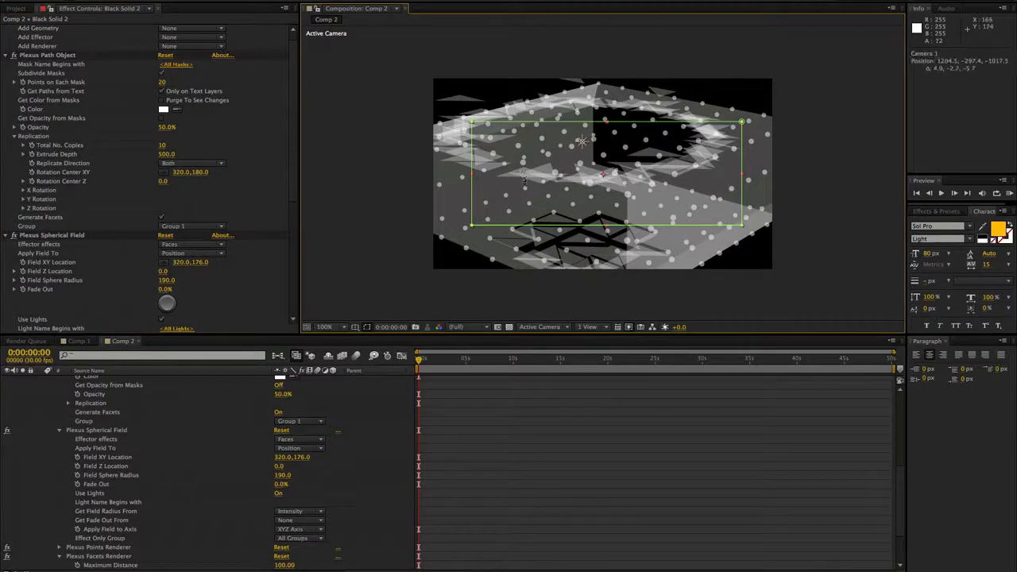
left_click_drag(521, 173, 525, 311)
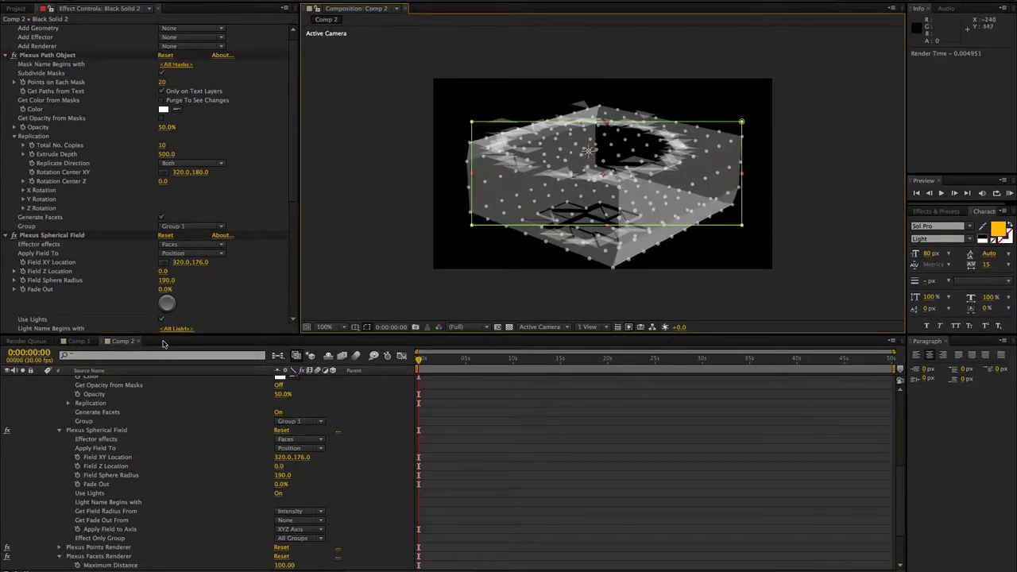
Move the Field light through the faceted box and leave it at position 319.1, 91.2, -127.8
scroll(183, 425, "up", 8)
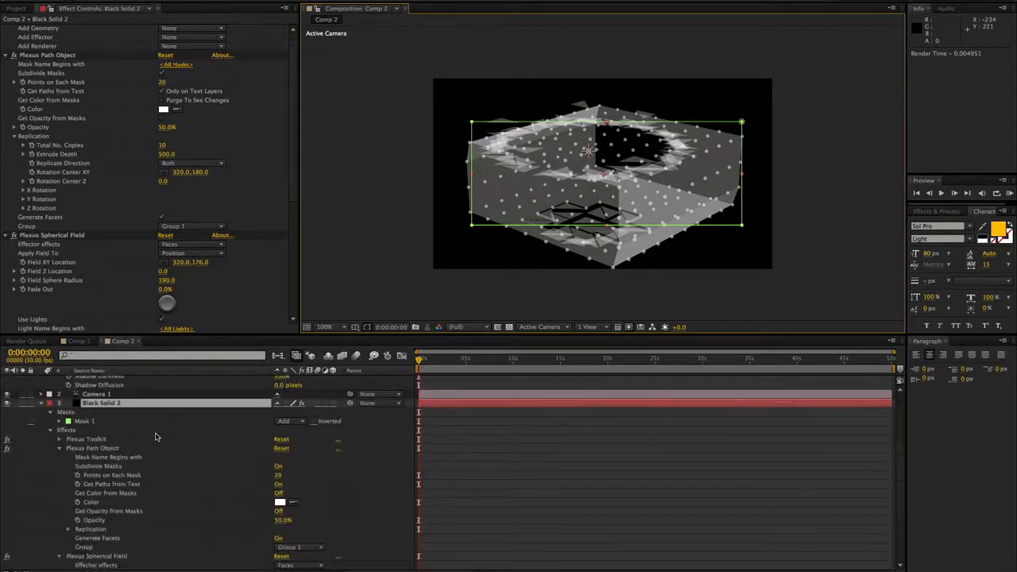
left_click(247, 380)
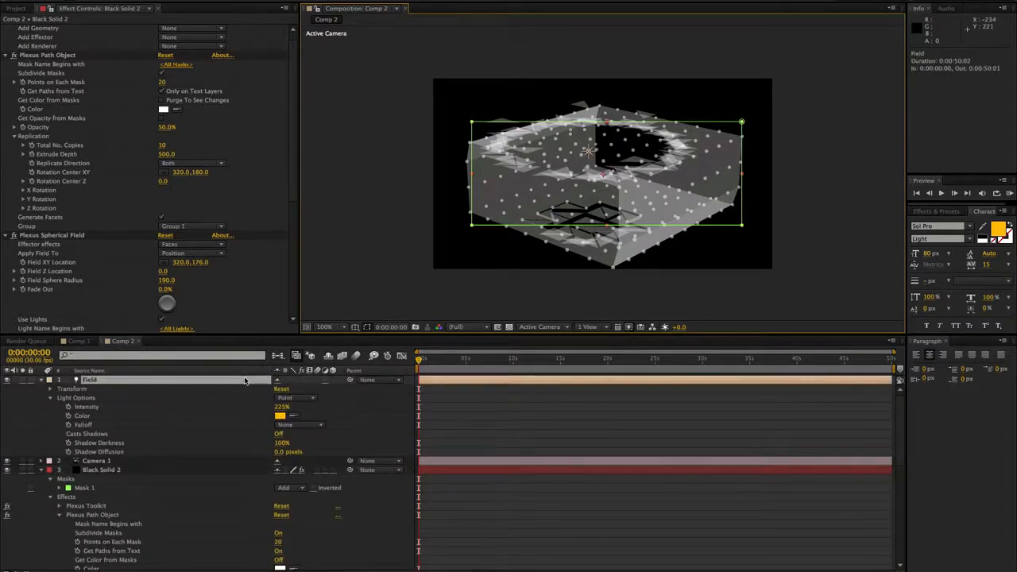
key("p")
left_click_drag(282, 389, 209, 418)
key("Return")
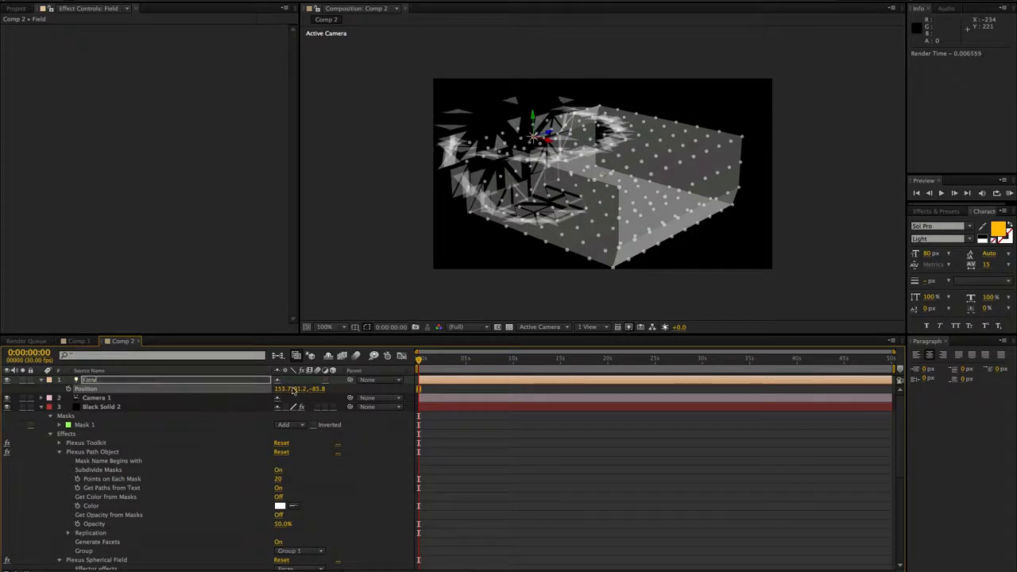
left_click_drag(317, 389, 315, 421)
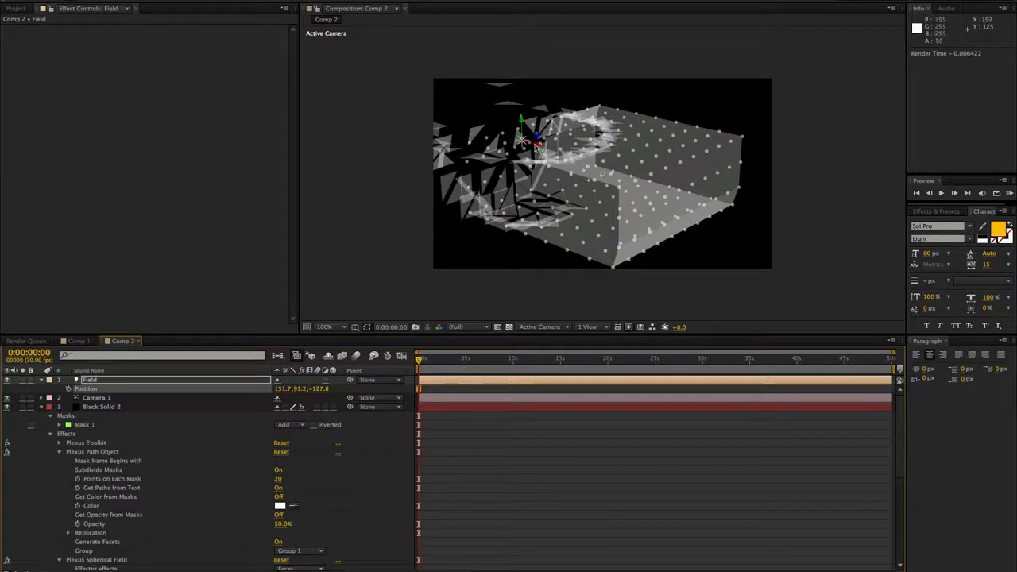
left_click_drag(538, 144, 636, 190)
Try Black Solid 2's spherical field on the Y axis and on the Z axis only, and return it to the XYZ axis
left_click(102, 408)
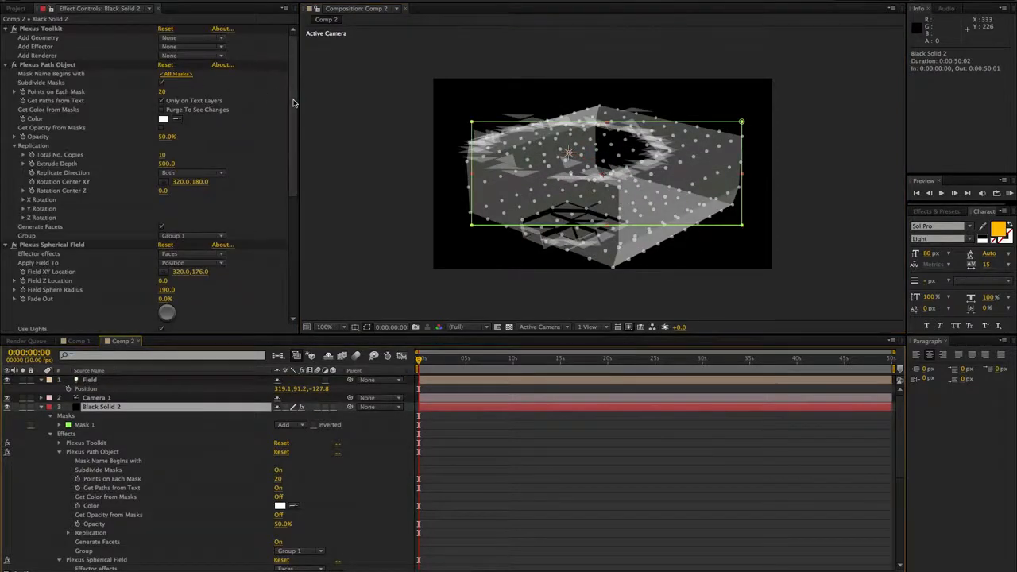
left_click_drag(291, 99, 293, 195)
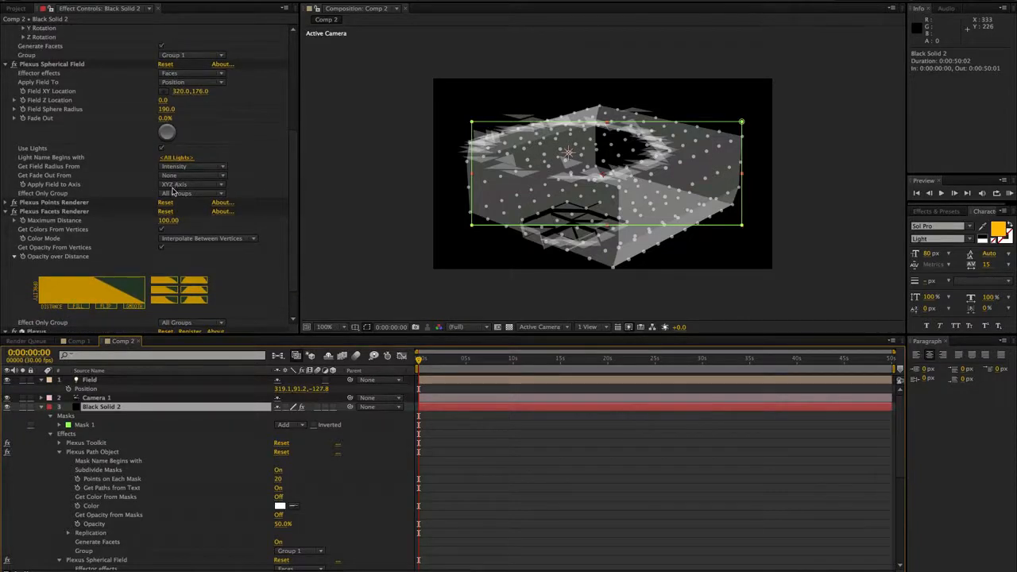
left_click(173, 186)
left_click(181, 206)
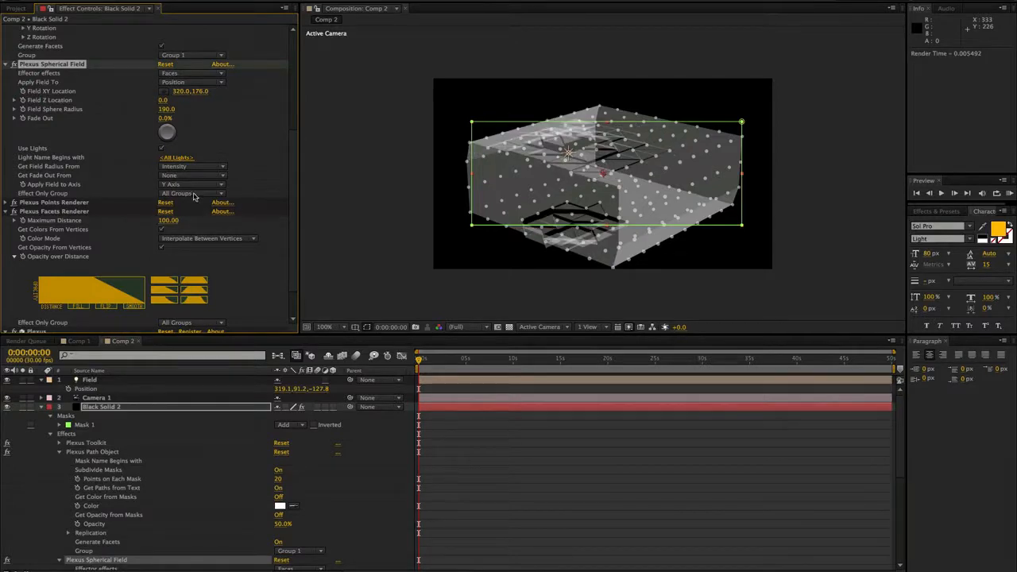
left_click(190, 185)
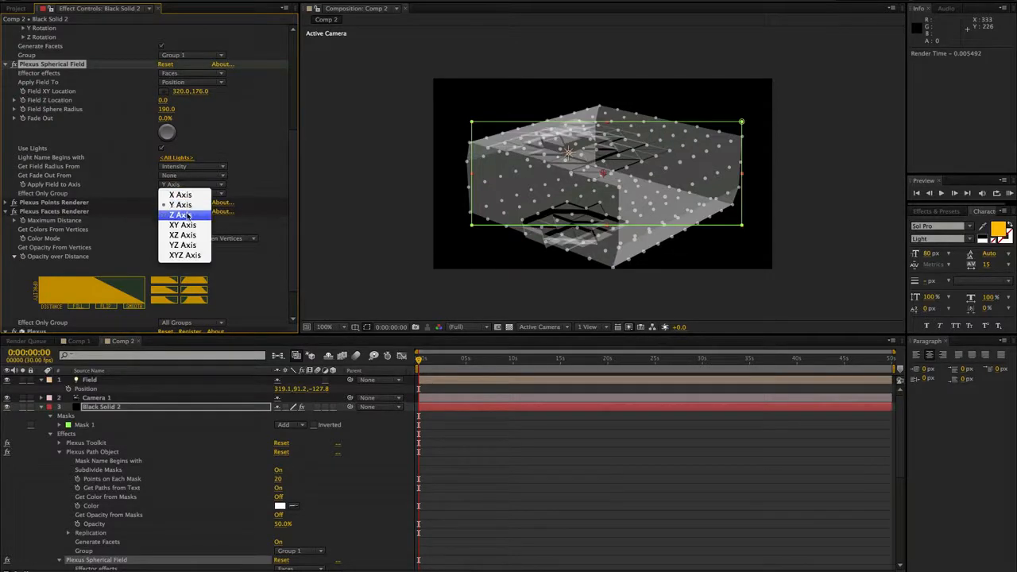
left_click(187, 215)
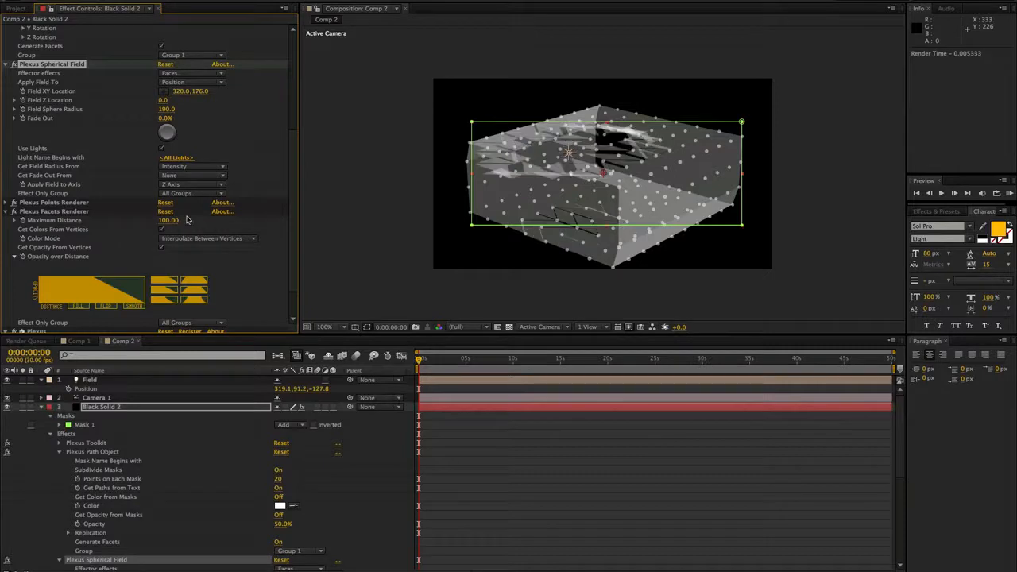
left_click(186, 185)
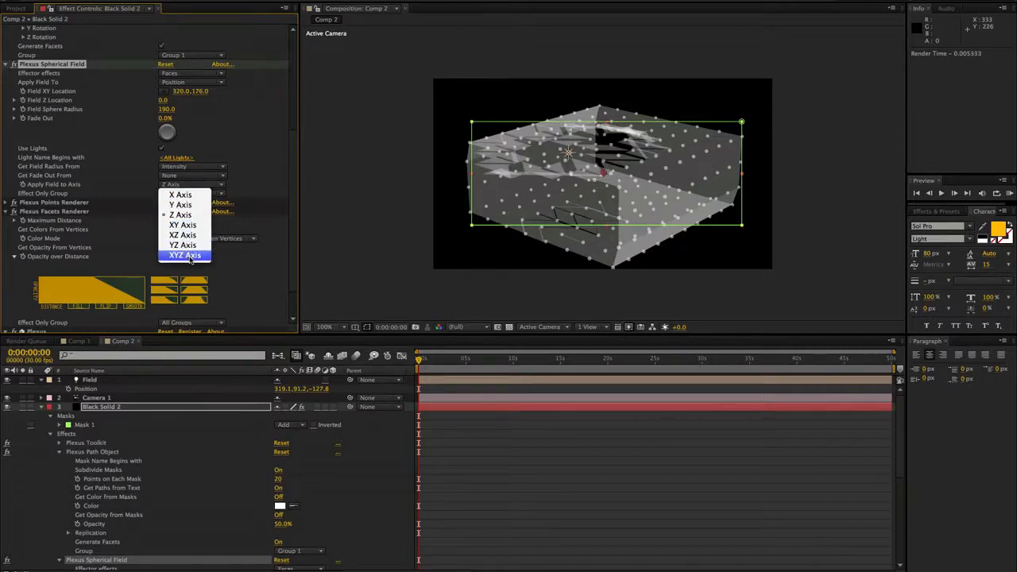
left_click(193, 259)
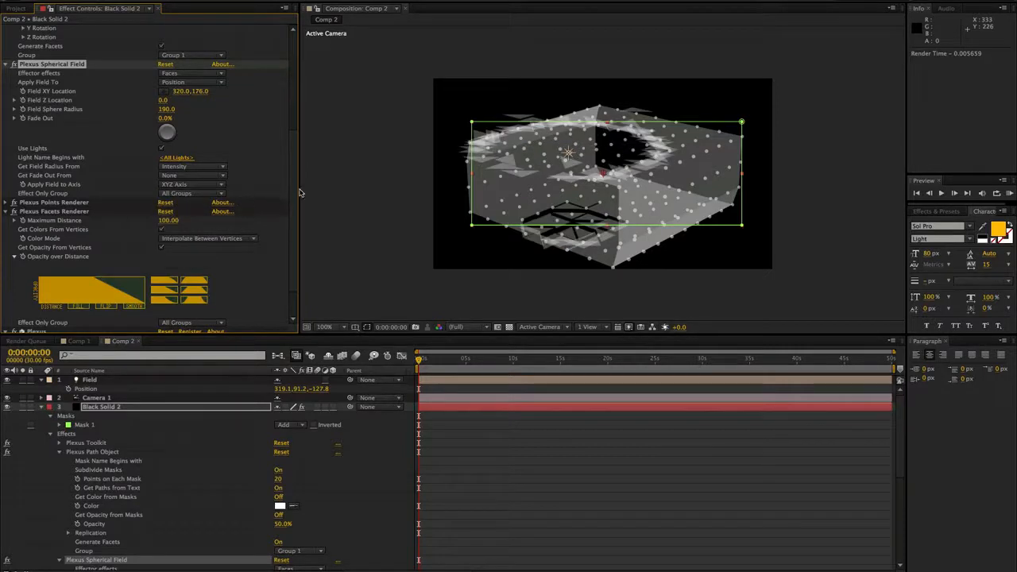
Restrict Black Solid 2's spherical field to lights whose name begins with Field
scroll(178, 173, "up", 1)
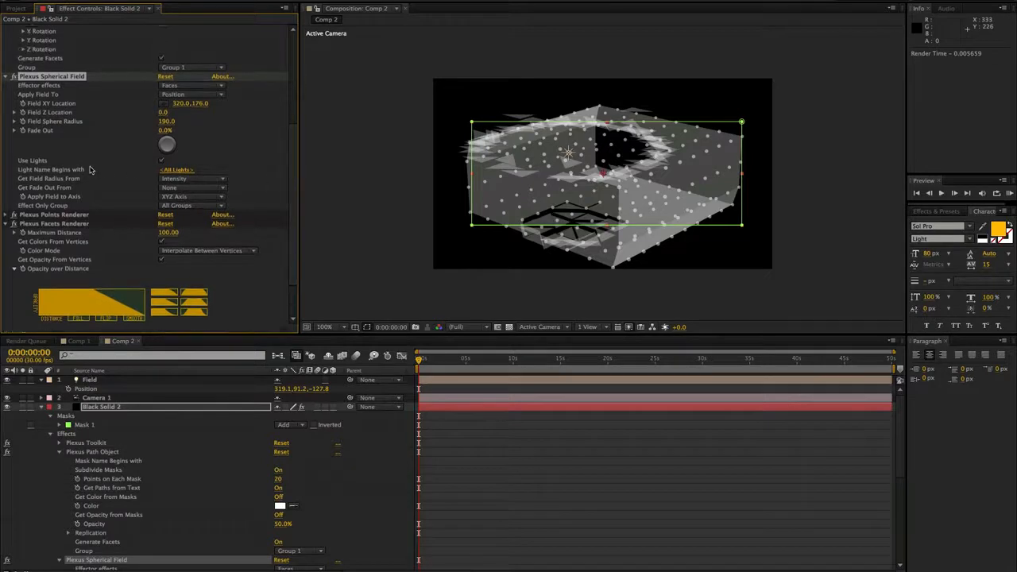
left_click(175, 170)
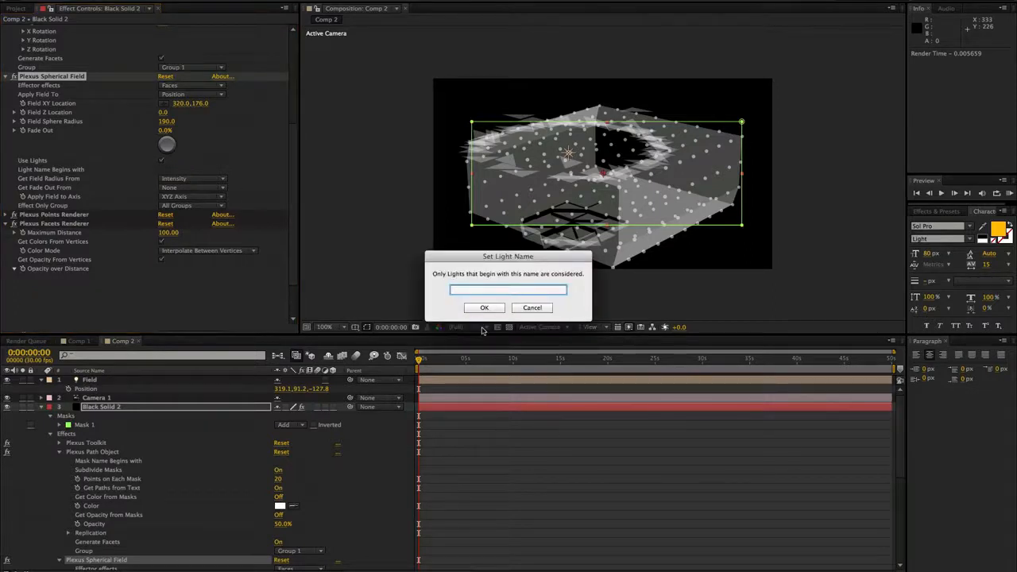
type("Field")
left_click(486, 309)
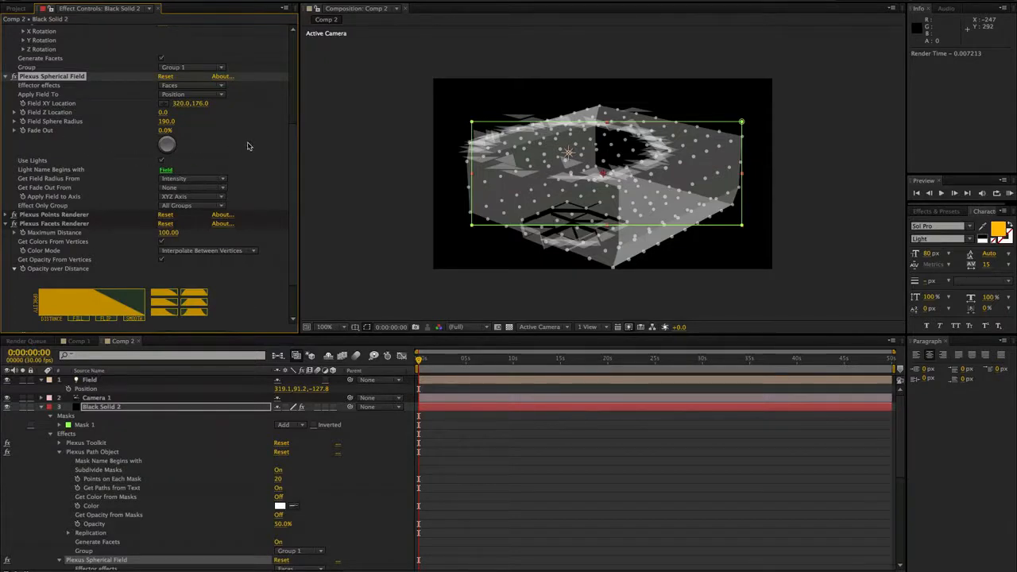
scroll(294, 143, "up", 2)
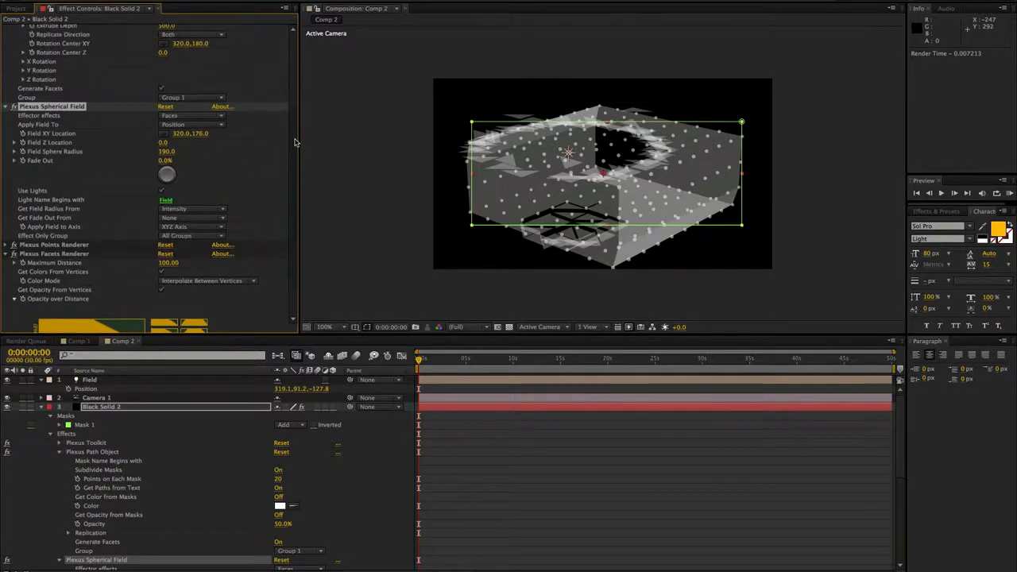
scroll(294, 143, "up", 1)
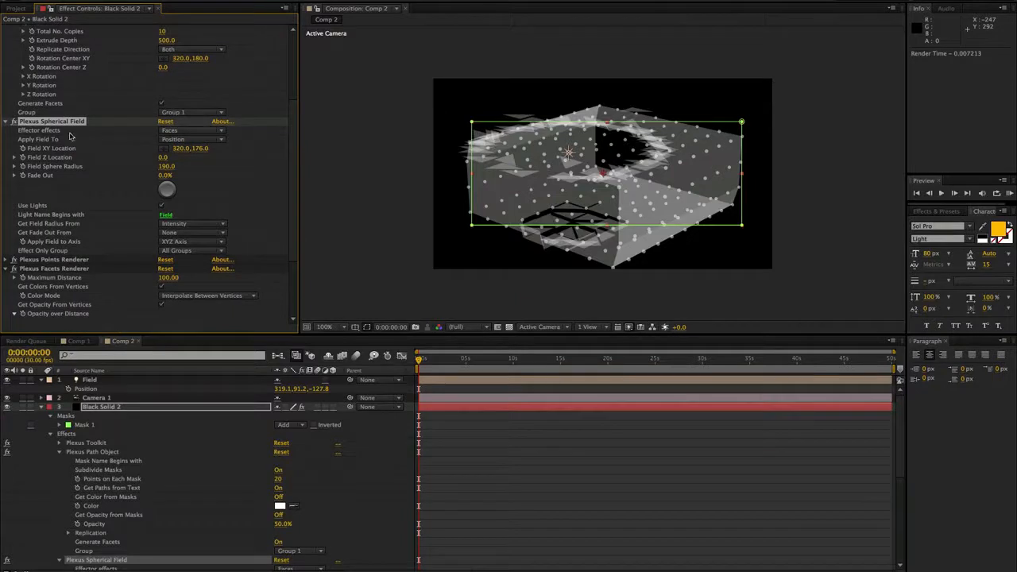